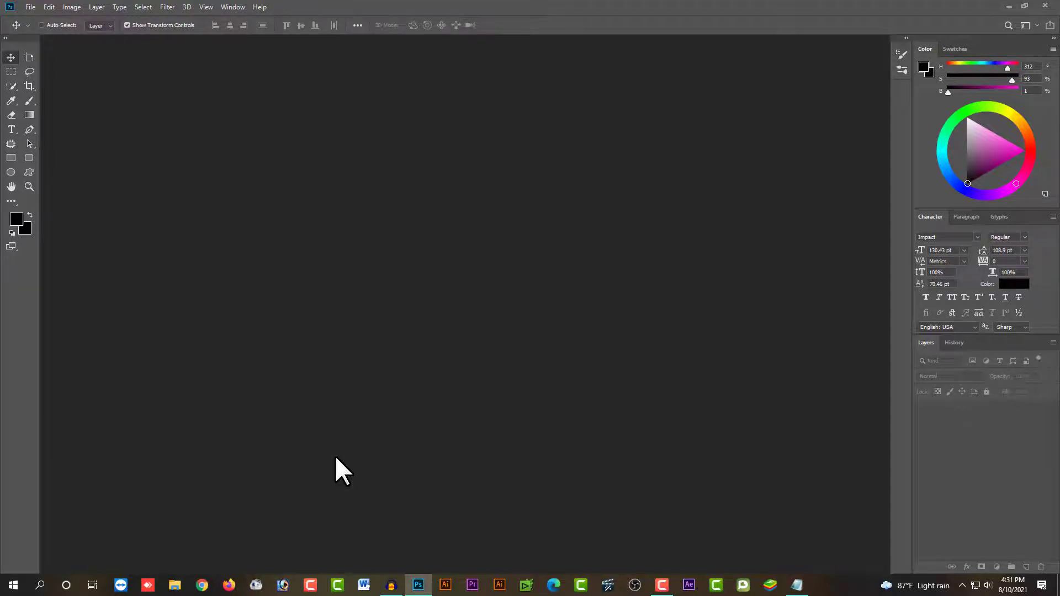
Step: Open the photo pexels-victoria-borodinova-1619801 of the boy beside the wooden chair
double_click(336, 458)
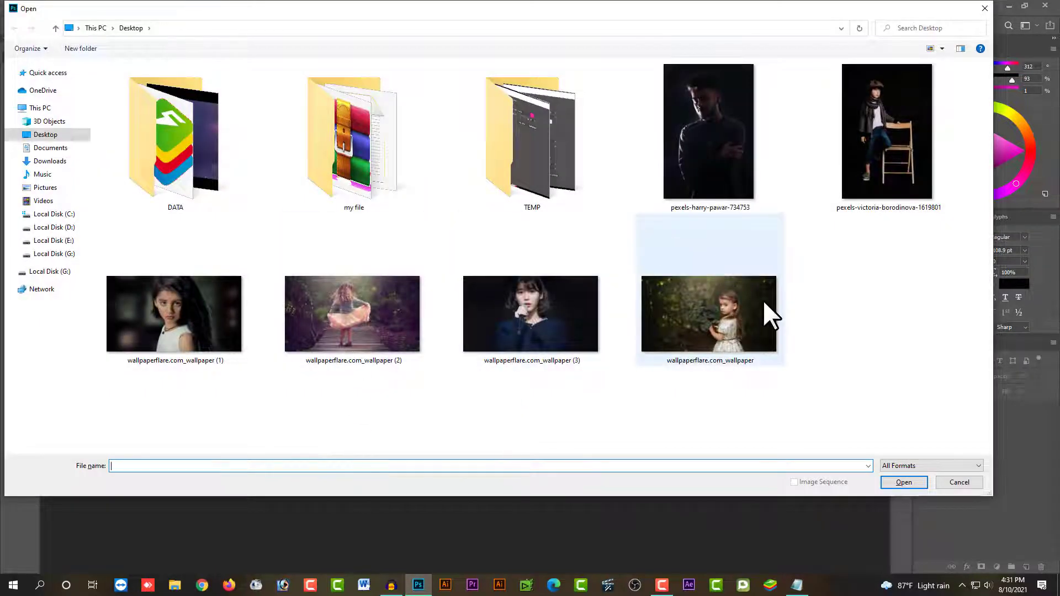
click(907, 128)
click(910, 479)
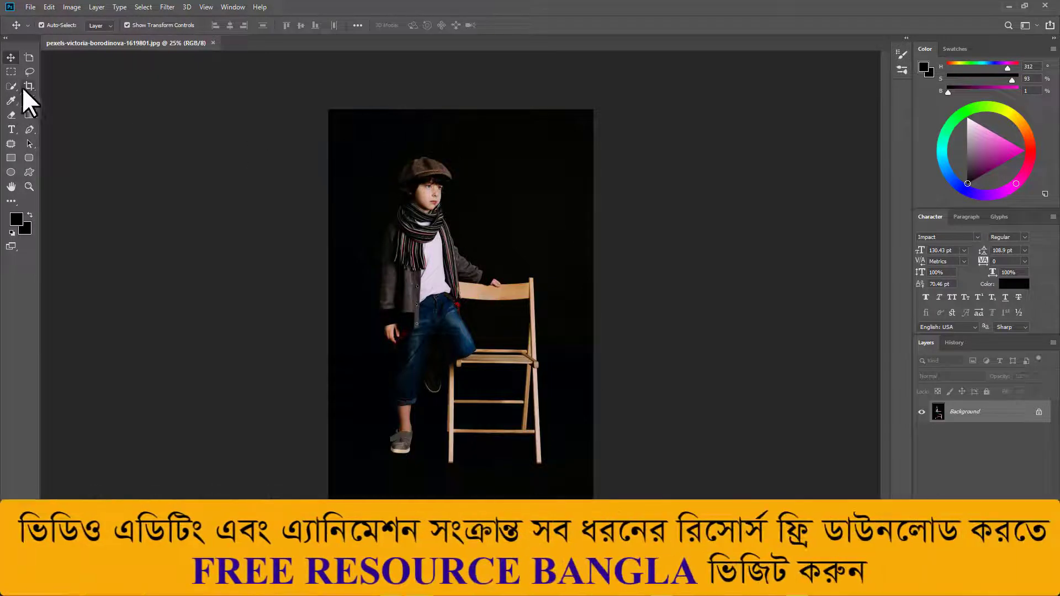
Step: Zoom the photo to 50% and set the Pen tool to Path mode
key(ctrl+plus)
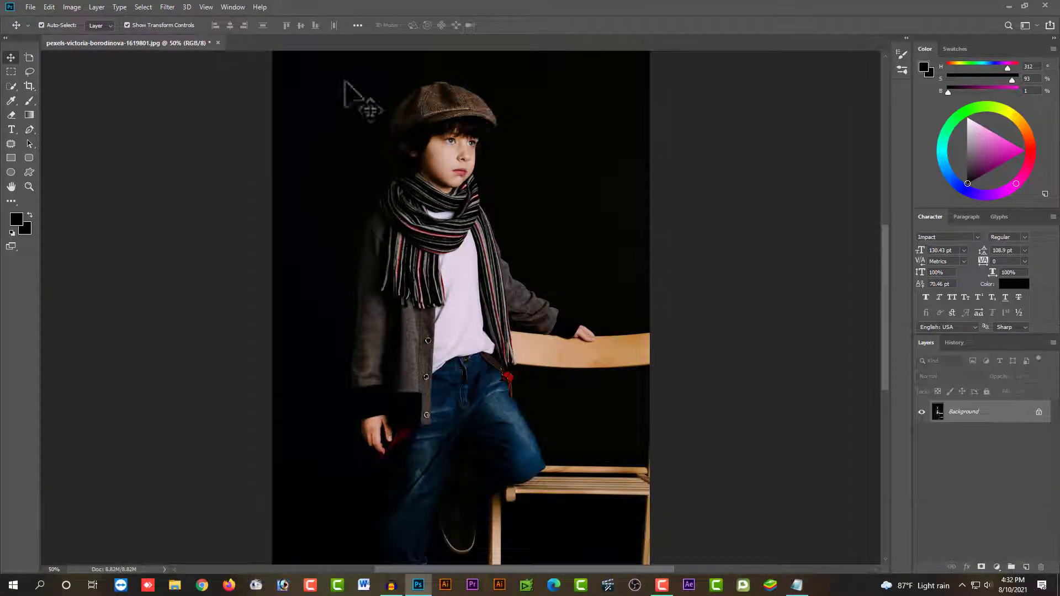
click(29, 132)
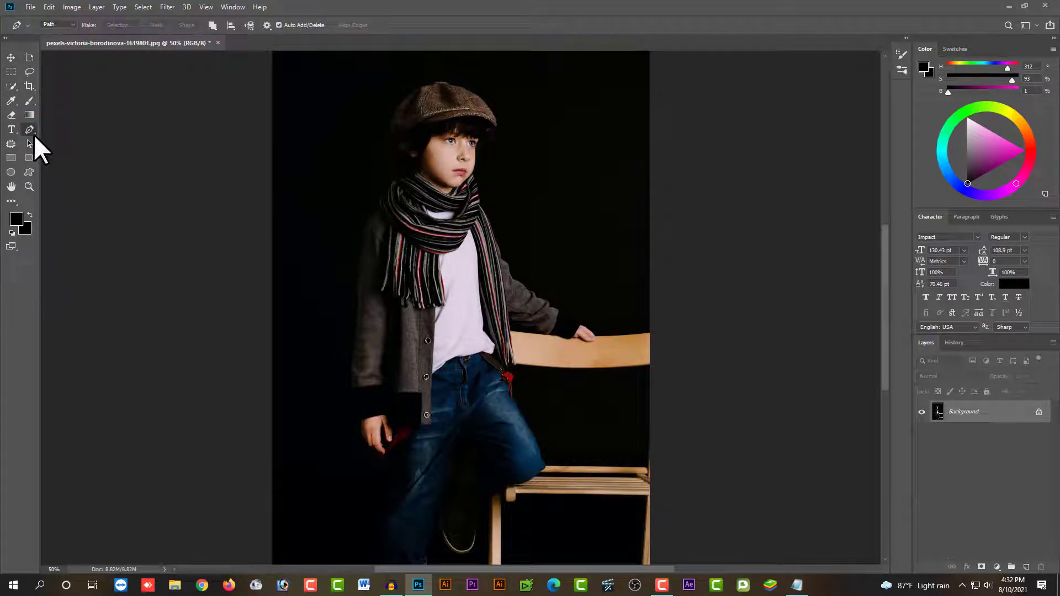
click(74, 25)
click(64, 42)
click(58, 33)
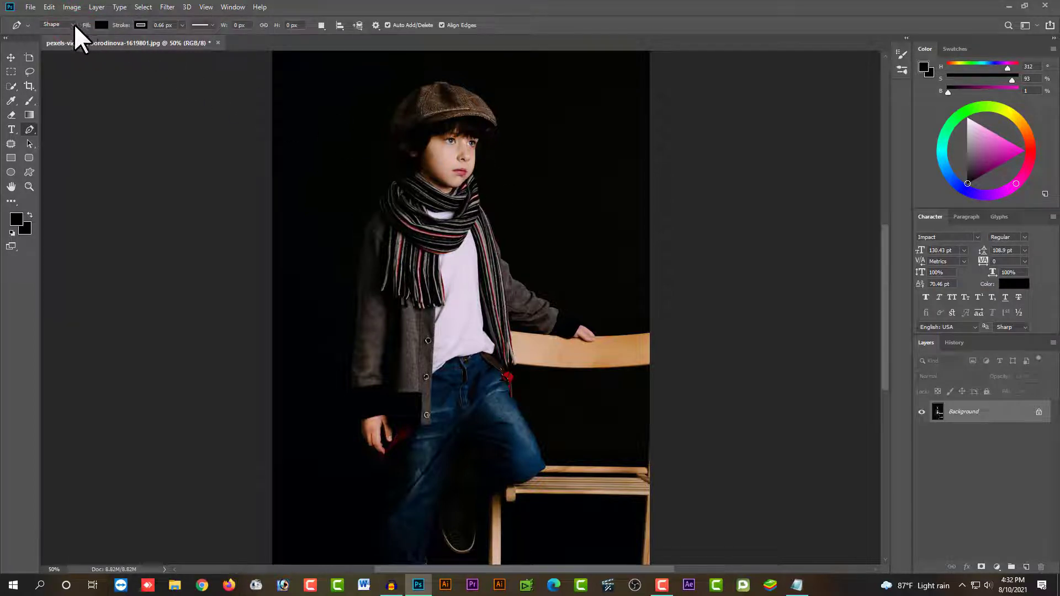
click(74, 24)
click(59, 42)
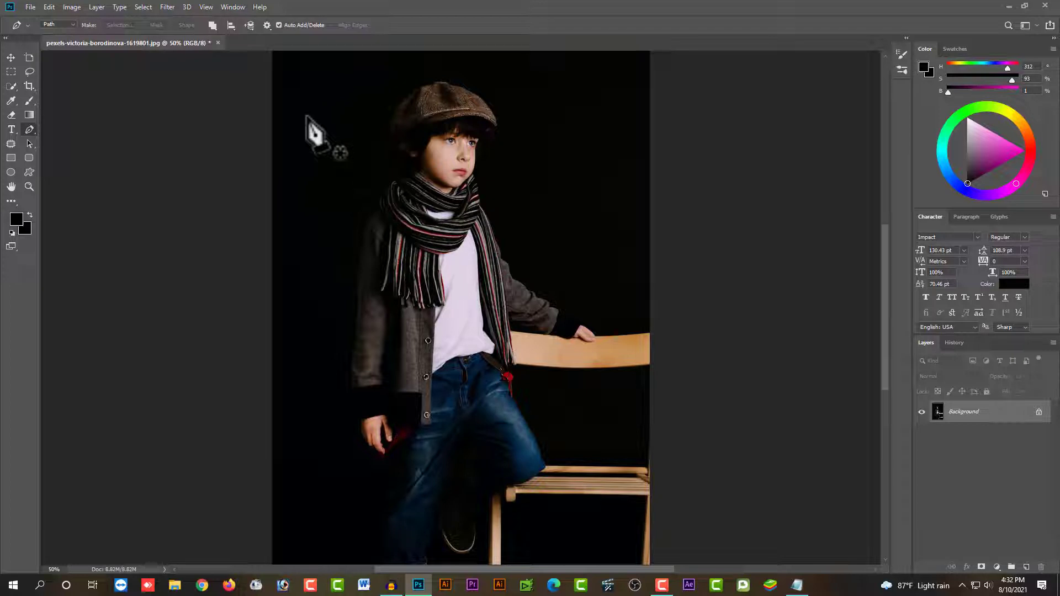
Step: Draw a closed three-point triangle path from left of the cap across the face to the scarf
click(332, 106)
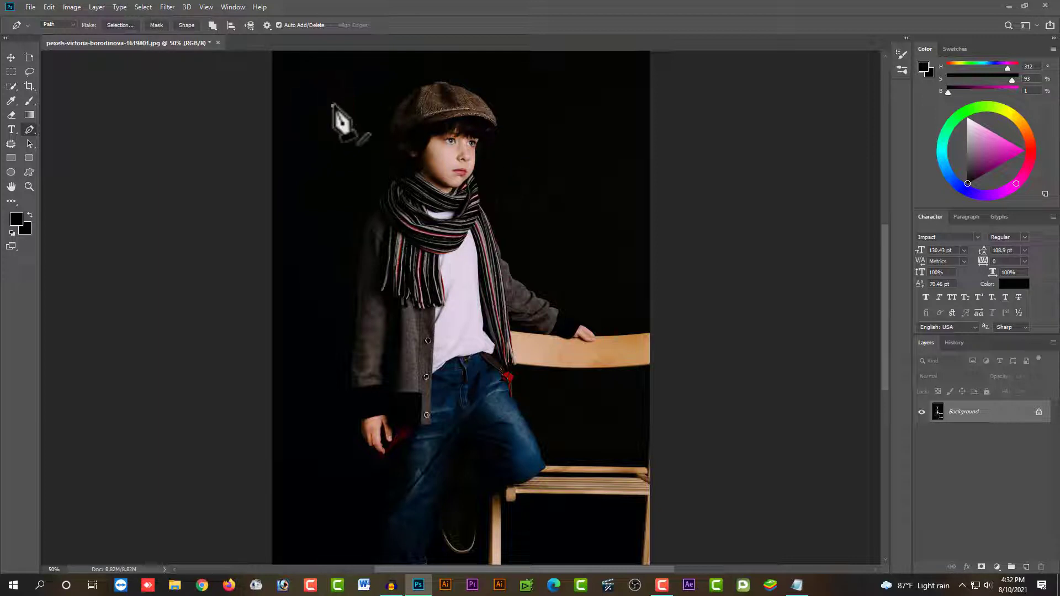
click(549, 175)
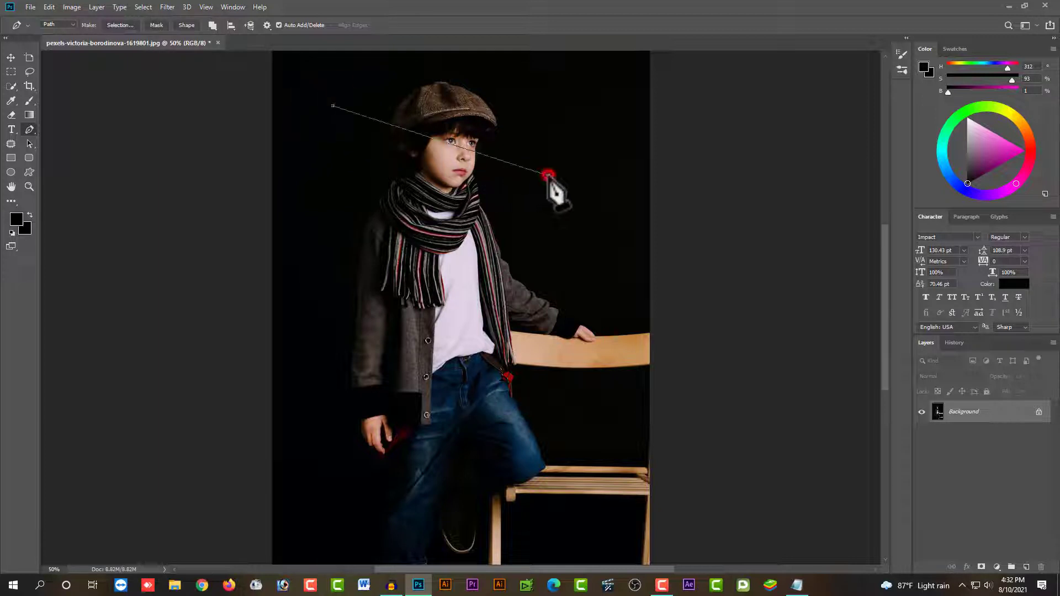
click(324, 267)
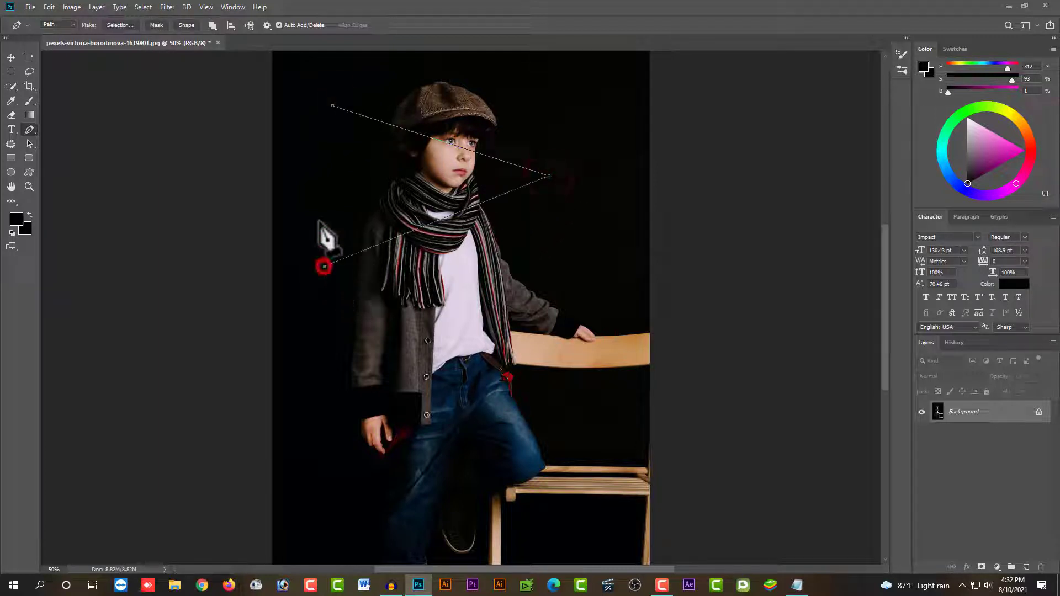
click(332, 105)
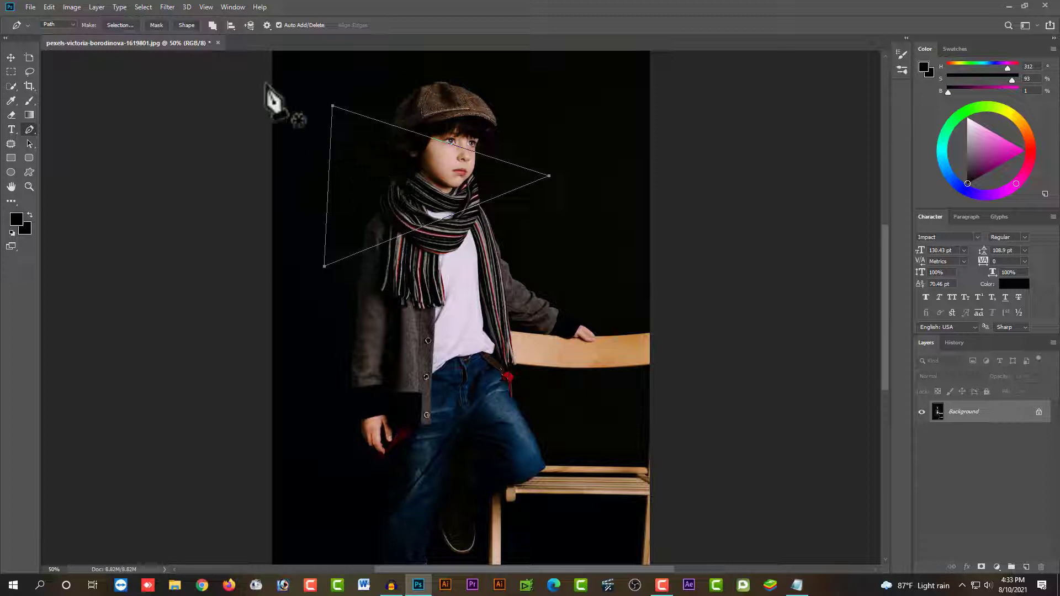
Step: Choose the Hard Round Pressure Size brush at 100% hardness and size 17
click(28, 100)
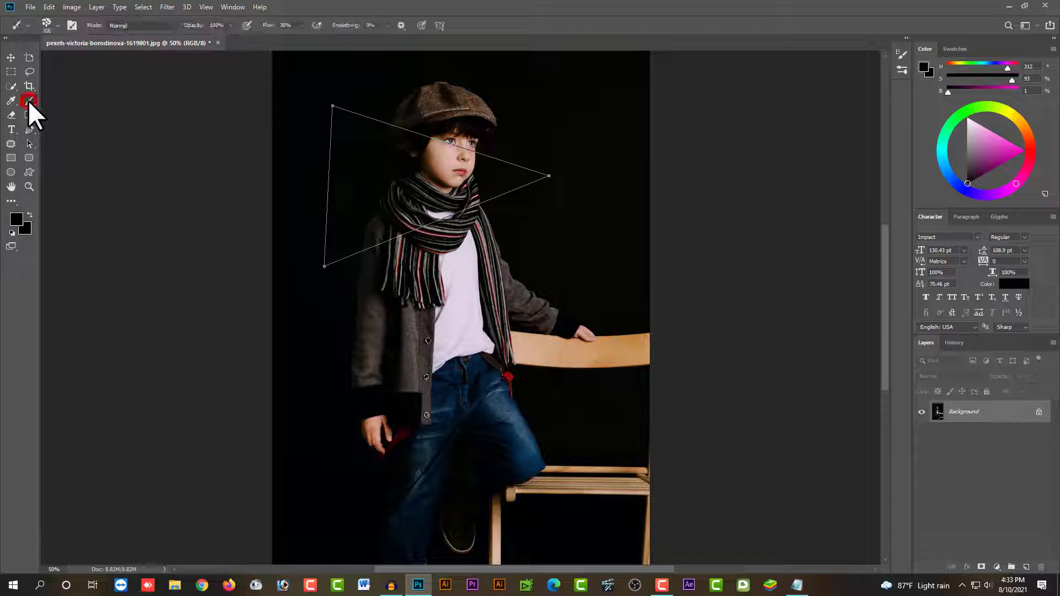
click(58, 26)
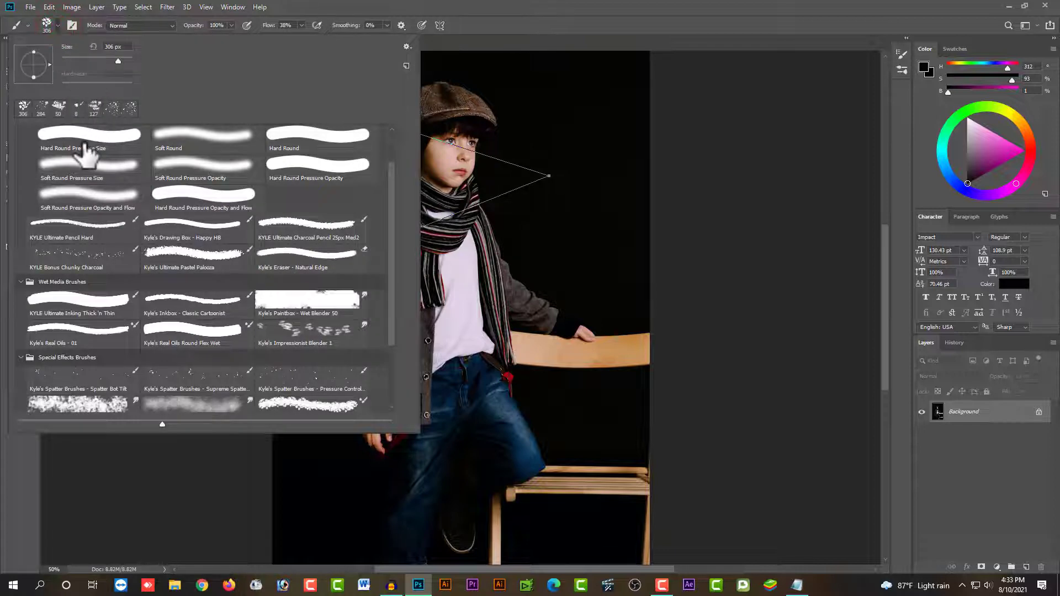
click(112, 145)
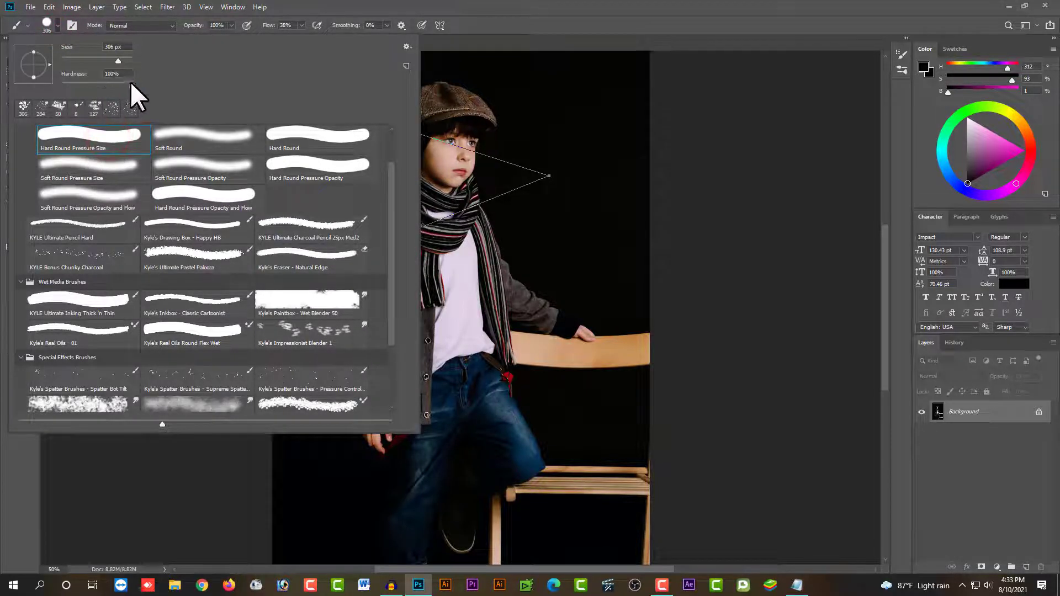
click(131, 82)
click(593, 93)
Step: Set the foreground colour to white, then undo a white test stroke
click(17, 220)
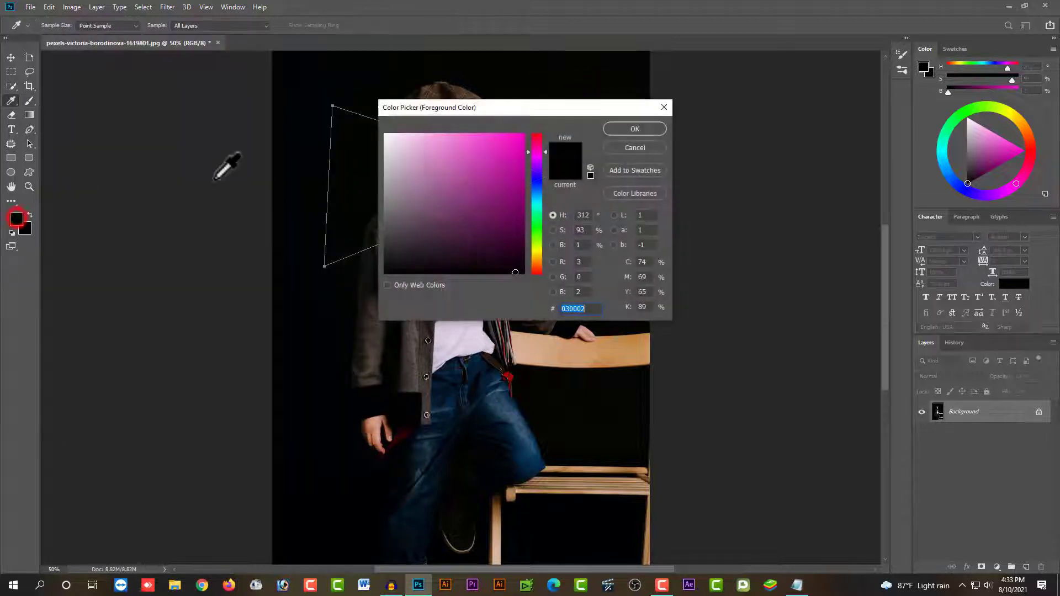
click(427, 151)
drag(427, 151, 366, 137)
click(628, 130)
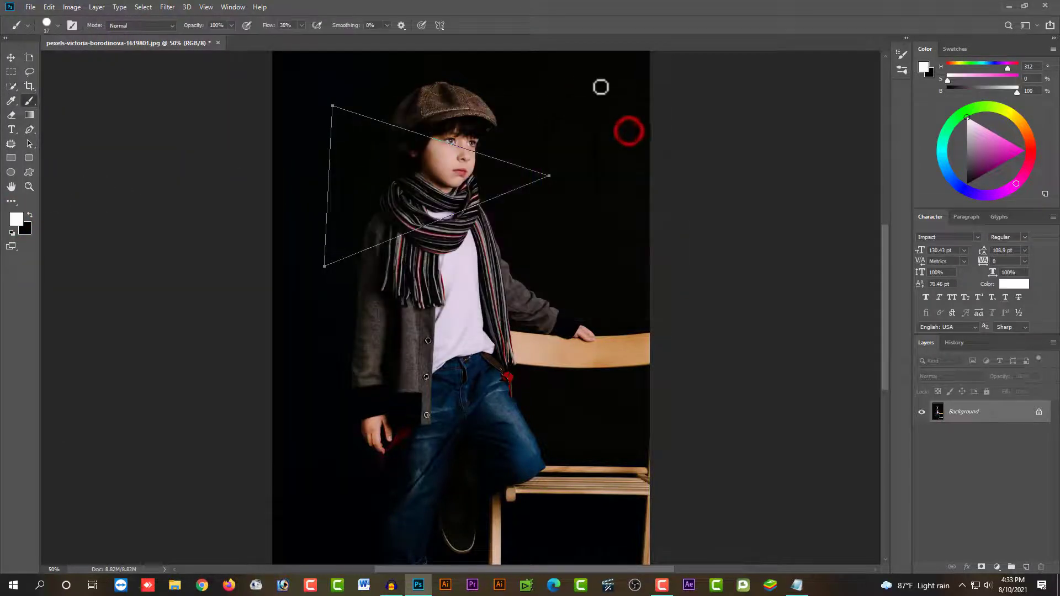
drag(590, 87, 596, 148)
drag(603, 202, 610, 265)
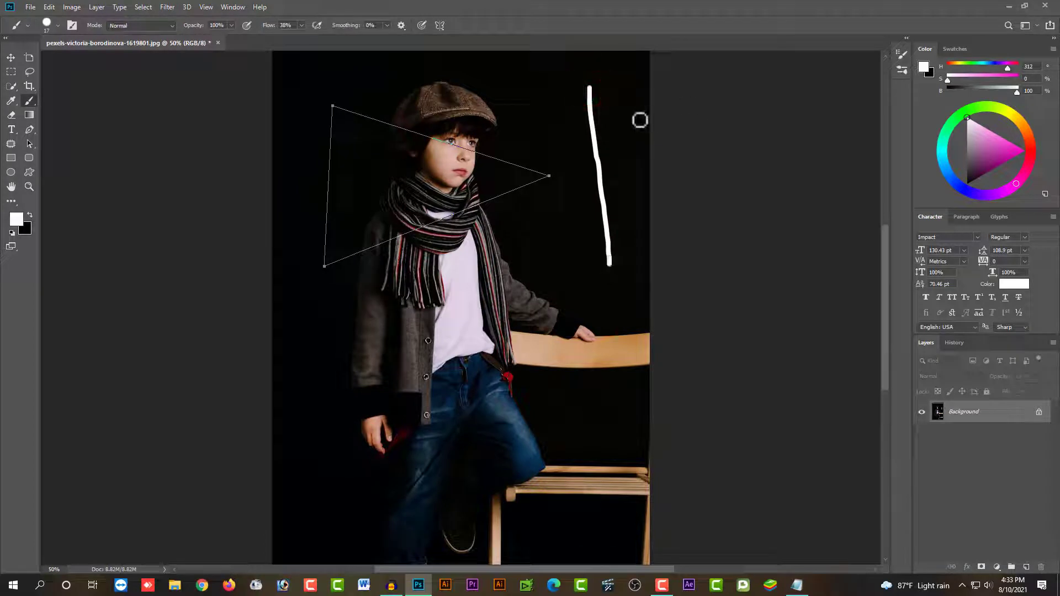
key(ctrl+z)
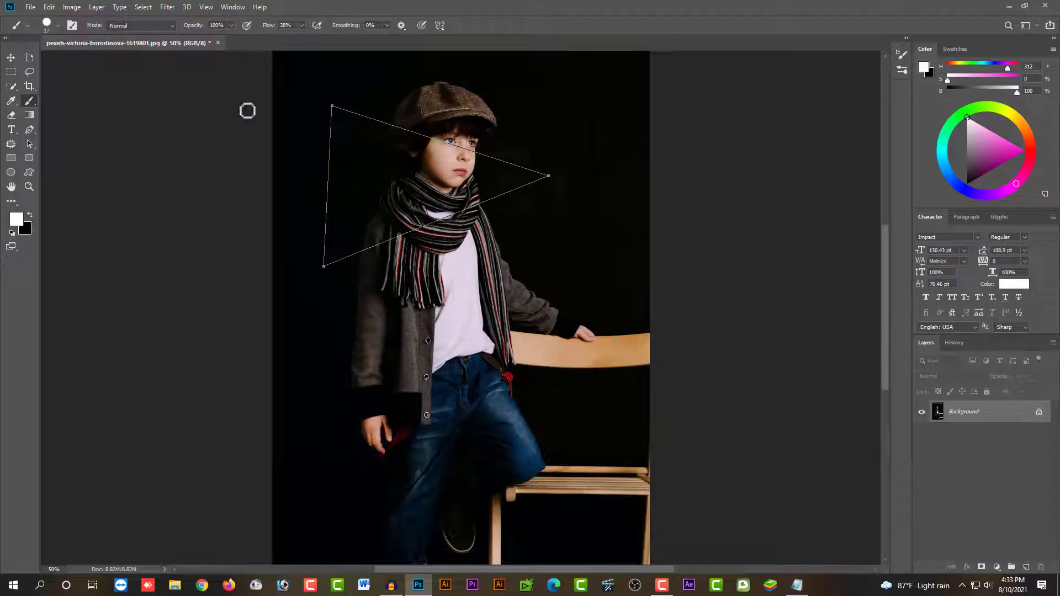
Step: Recheck the brush size and hardness settings and return to the Pen tool
click(58, 26)
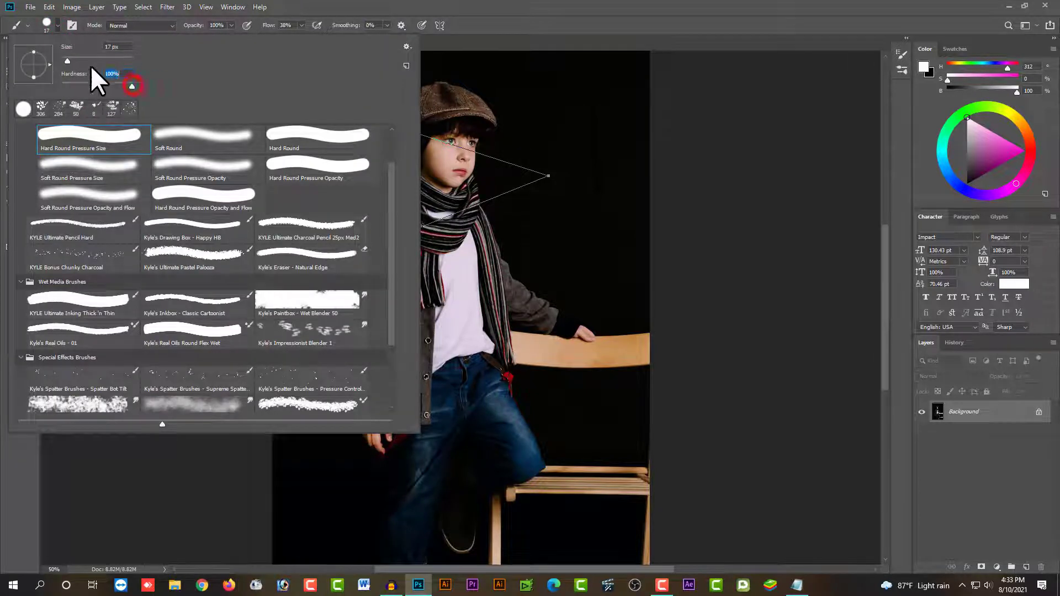
click(495, 1)
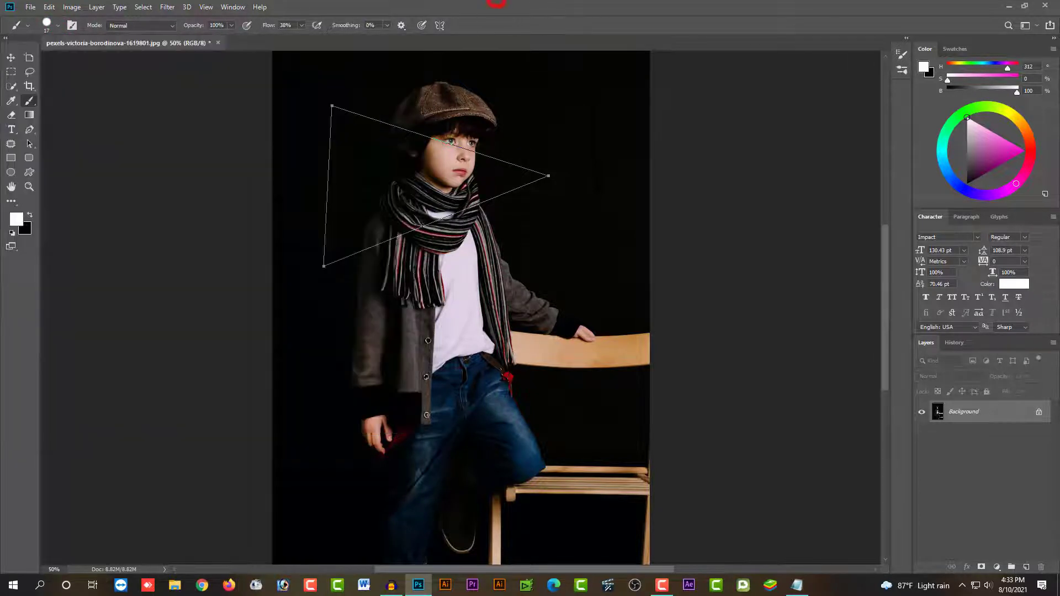
click(29, 129)
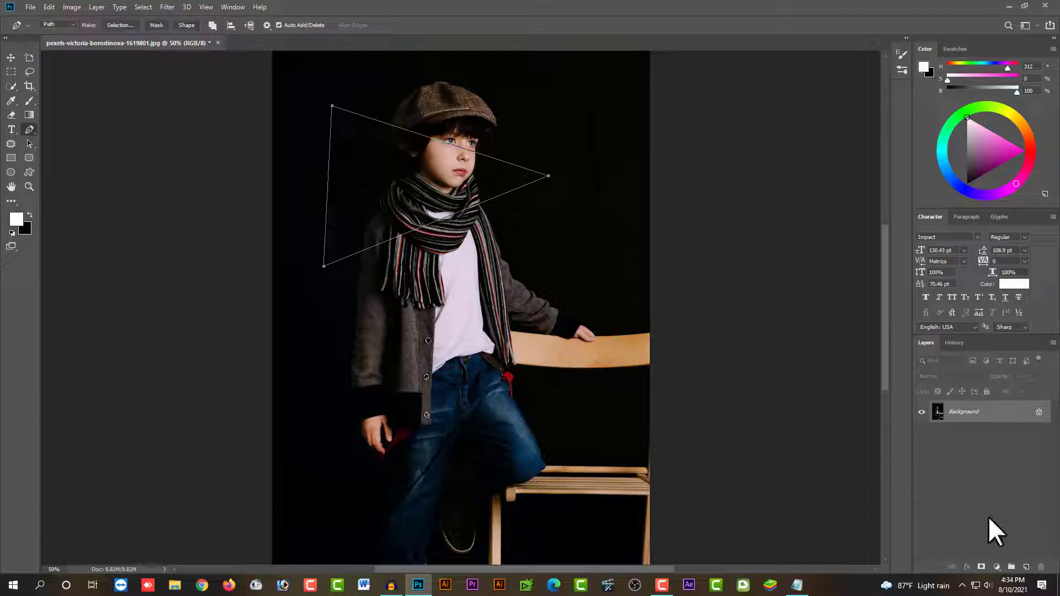
Step: Add Layer 1 and stroke the triangle path on it with the white brush
click(1027, 569)
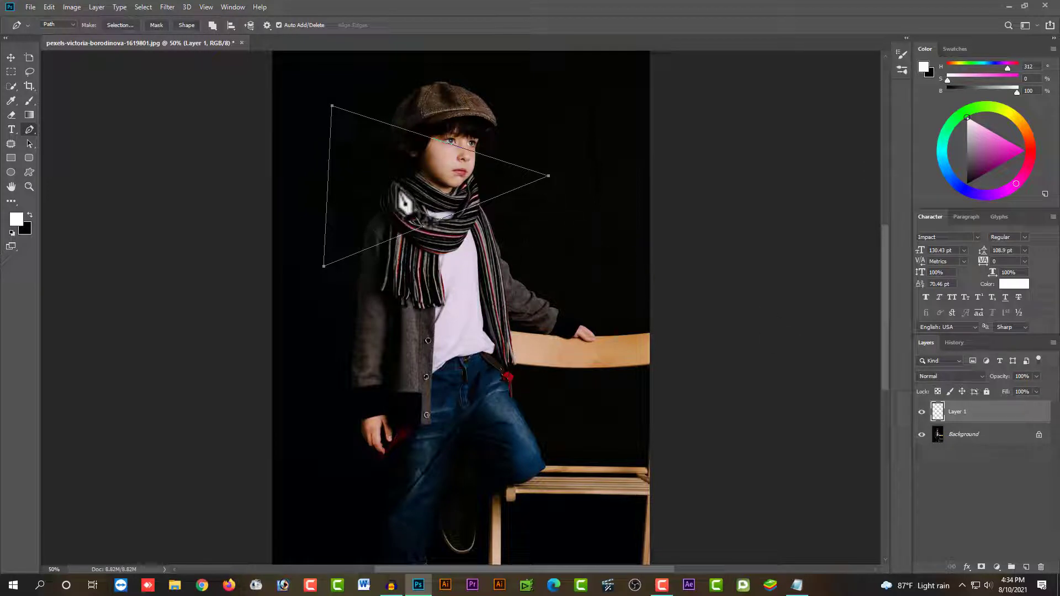
right_click(415, 172)
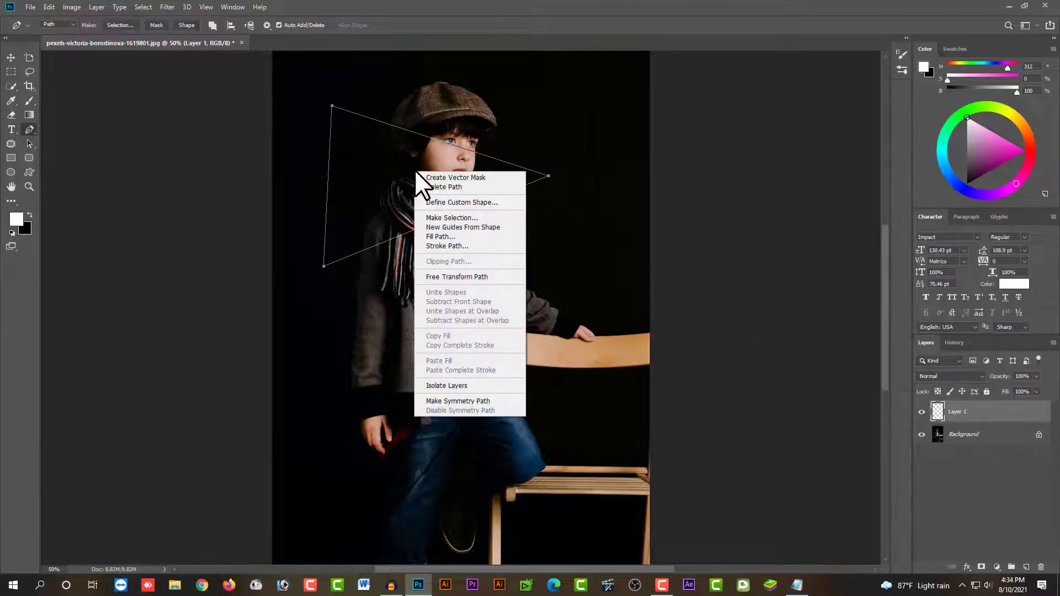
click(456, 245)
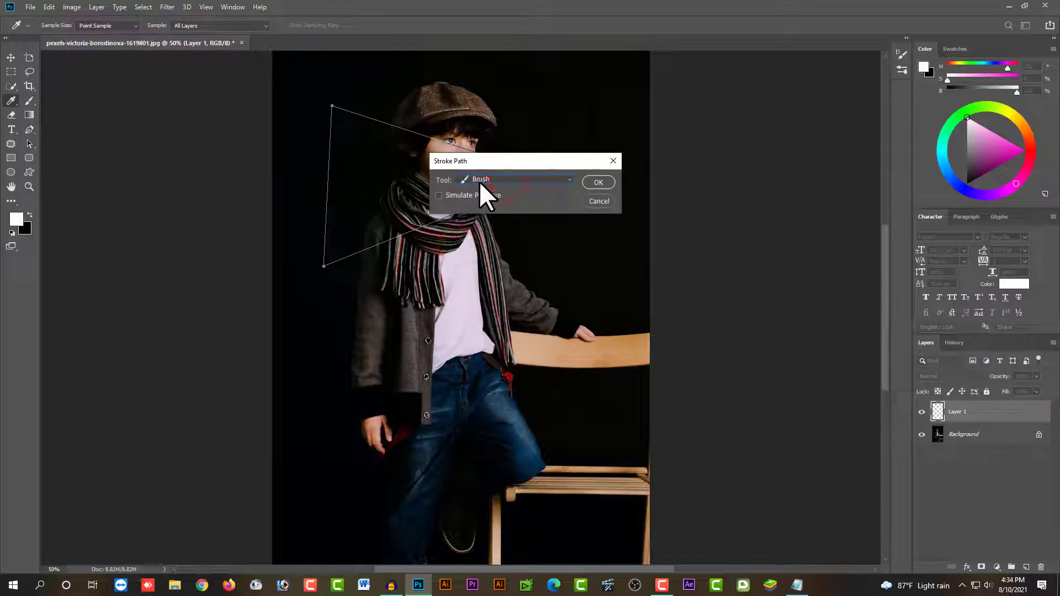
click(600, 180)
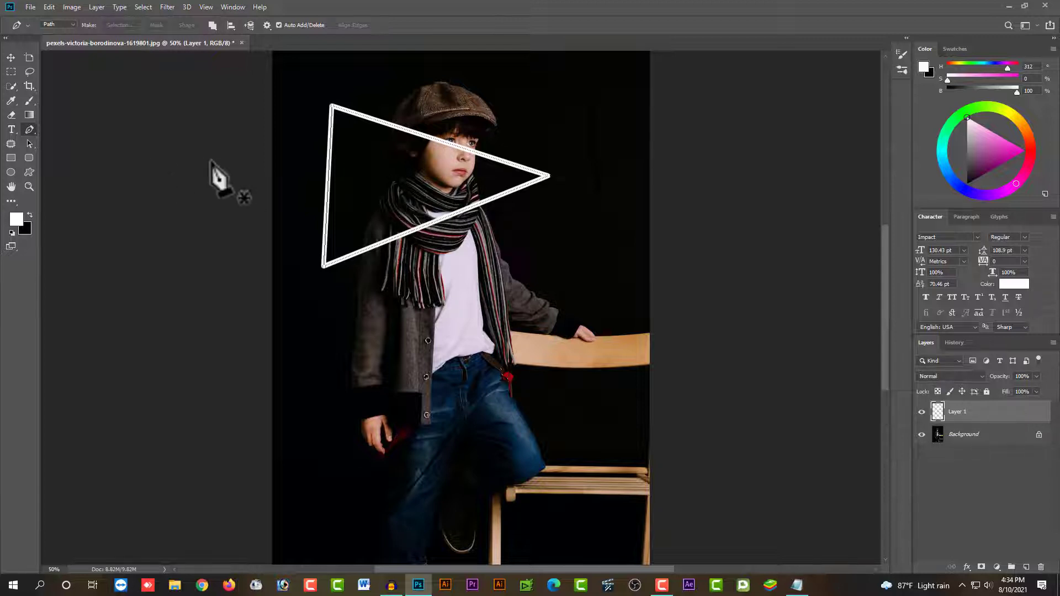
Step: Scale up and slightly rotate the white triangle with Free Transform, then commit
click(10, 58)
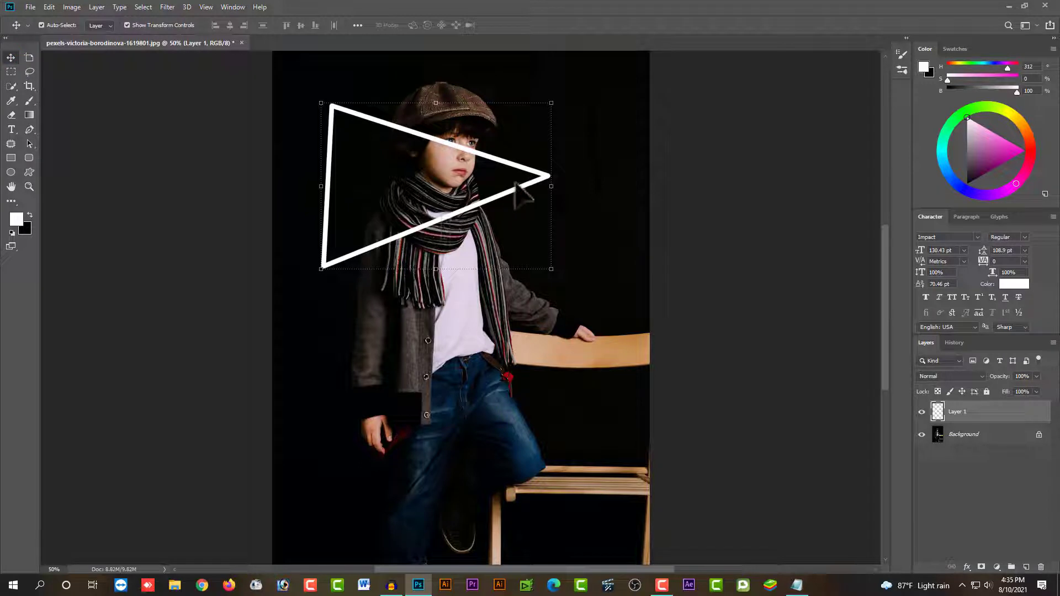
drag(552, 269, 556, 296)
drag(545, 185, 590, 164)
drag(512, 177, 515, 181)
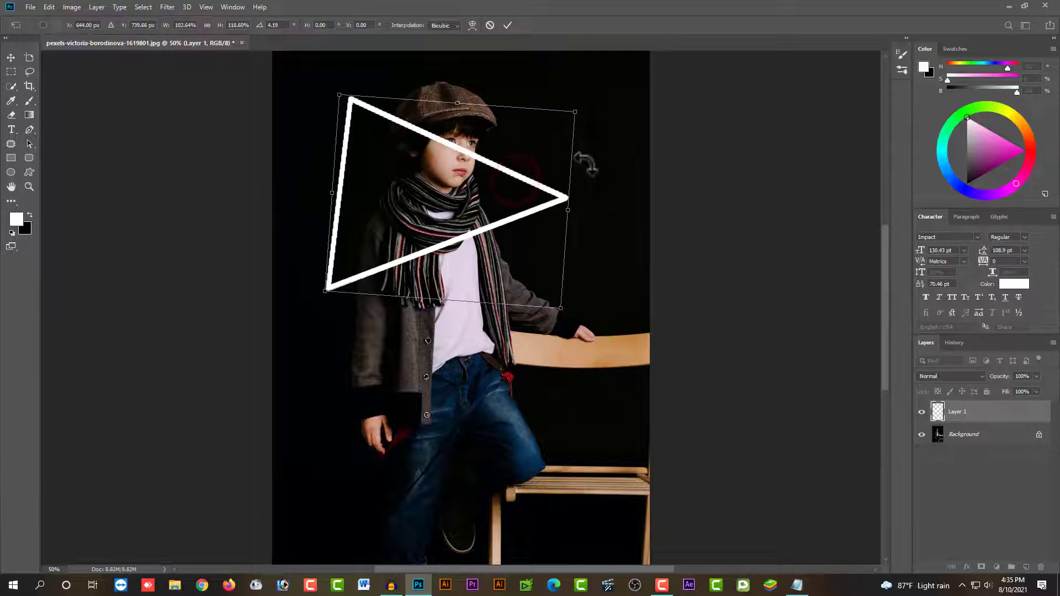
drag(580, 173, 580, 161)
drag(518, 181, 521, 167)
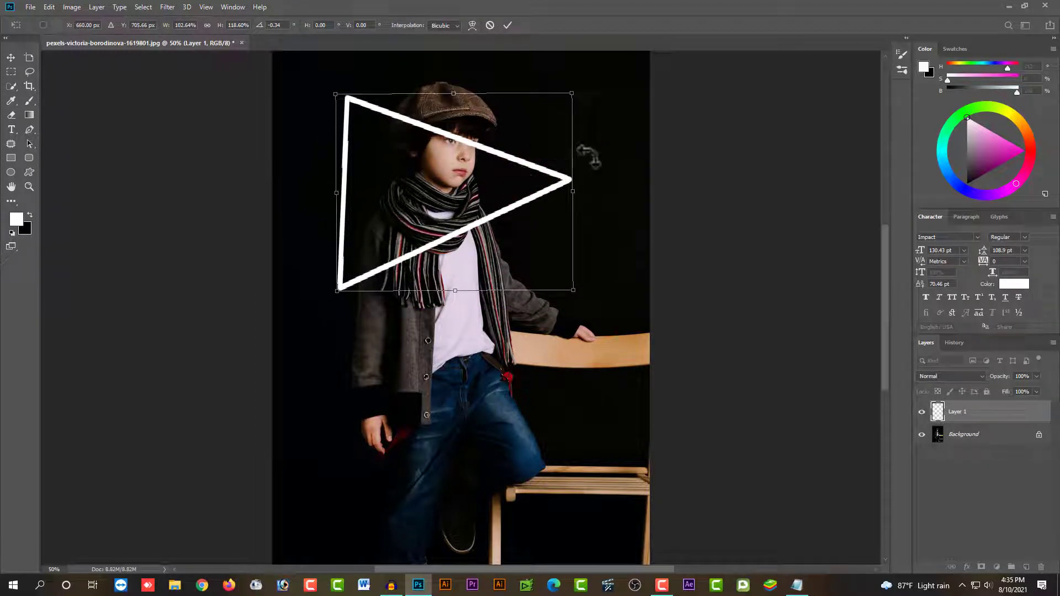
drag(586, 154, 589, 162)
double_click(511, 182)
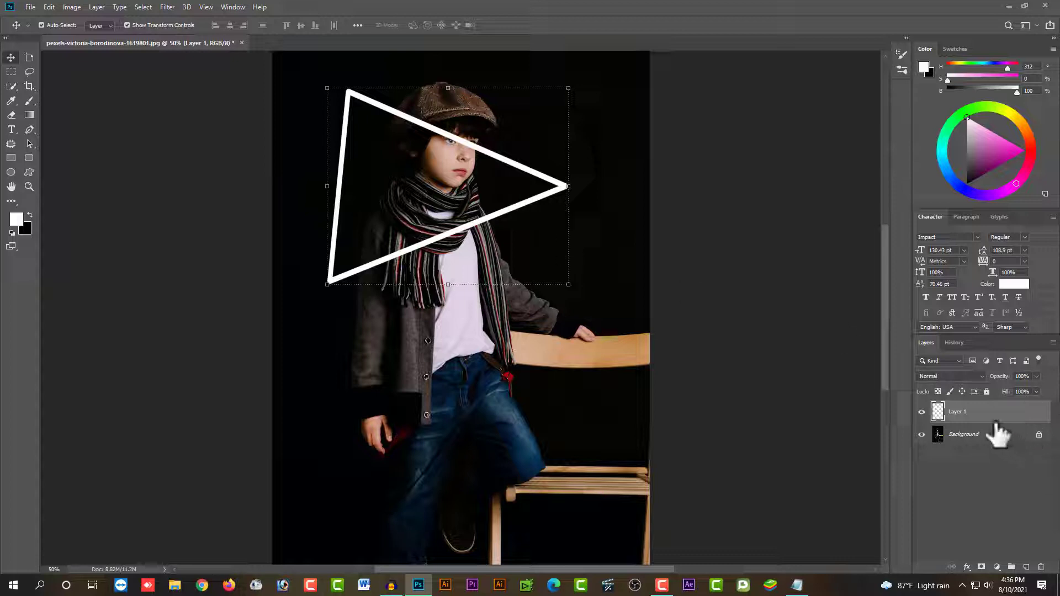
Step: Open Blending Options for Layer 1, keeping the triangle visible beside the dialog
click(980, 412)
right_click(981, 411)
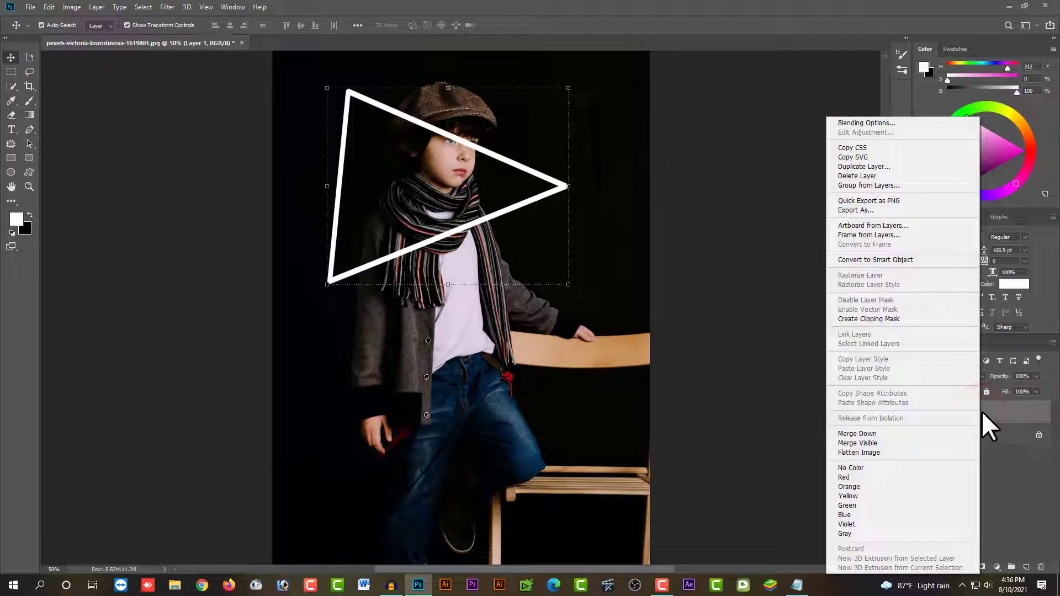
click(859, 123)
key(h)
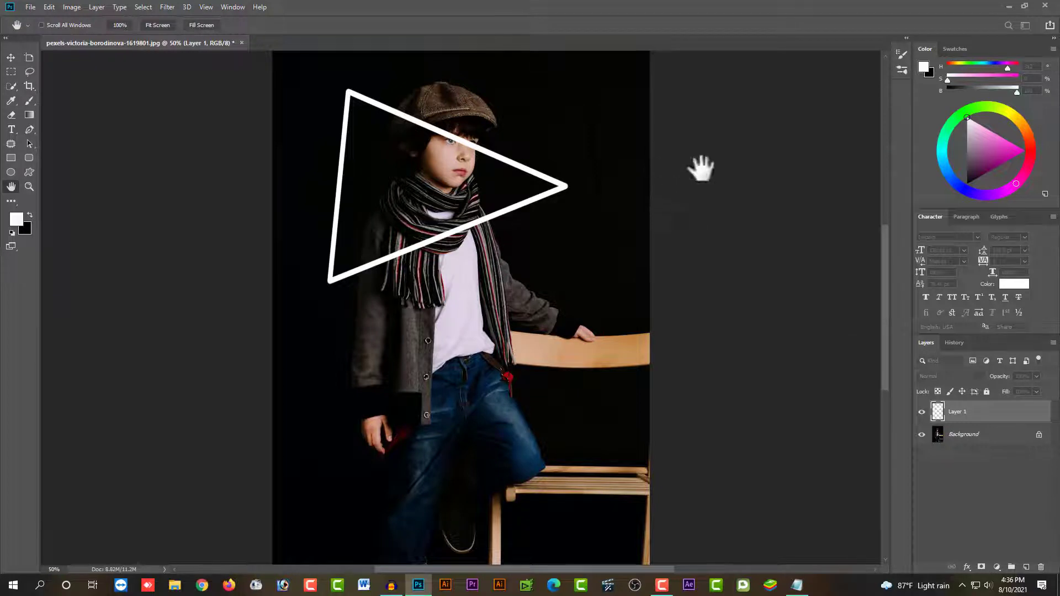
mouse_move(619, 200)
mouse_down()
mouse_move(527, 186)
mouse_move(627, 171)
mouse_up()
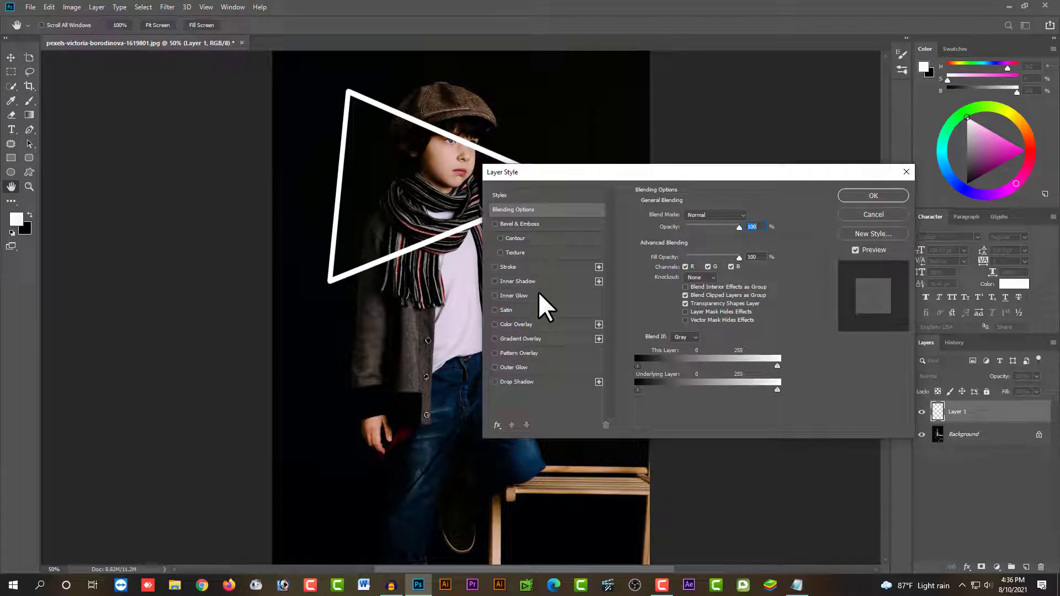
Step: Enable Color Overlay with the colour ff00a2
click(509, 325)
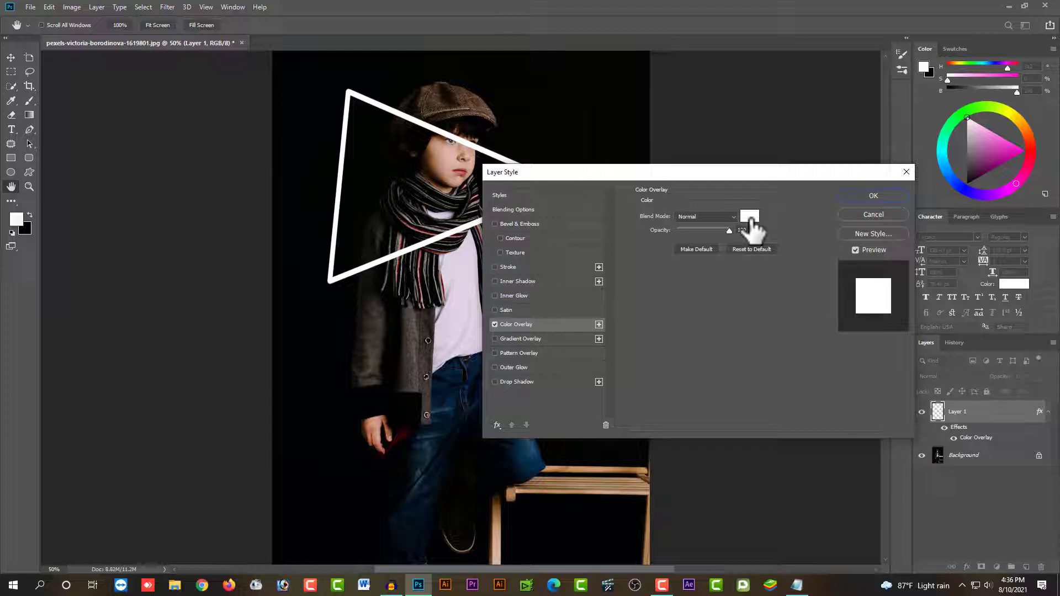
click(750, 217)
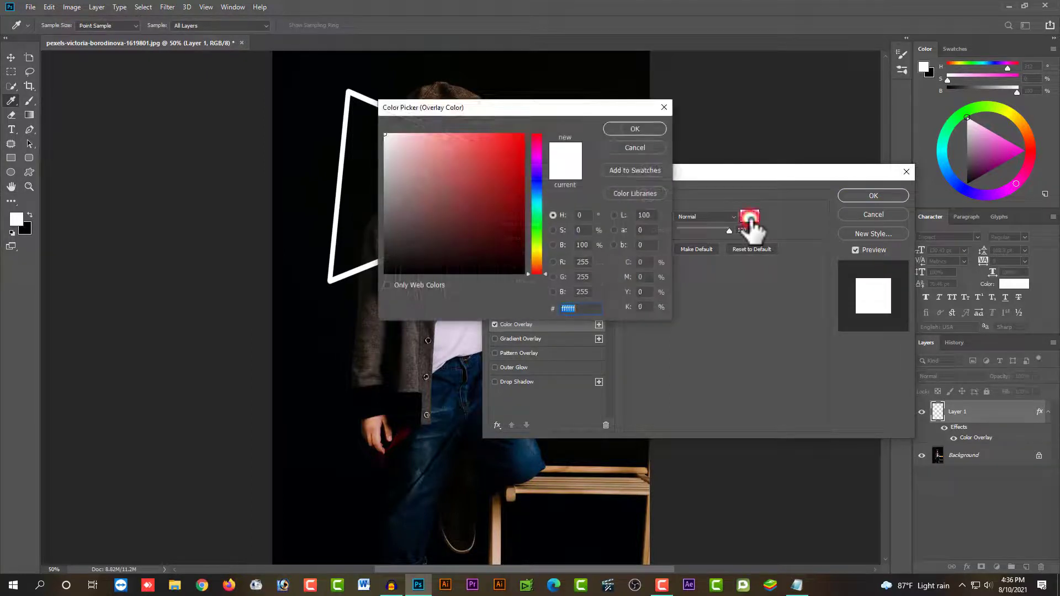
click(539, 151)
mouse_move(520, 153)
mouse_down()
mouse_move(540, 121)
mouse_move(545, 147)
mouse_up()
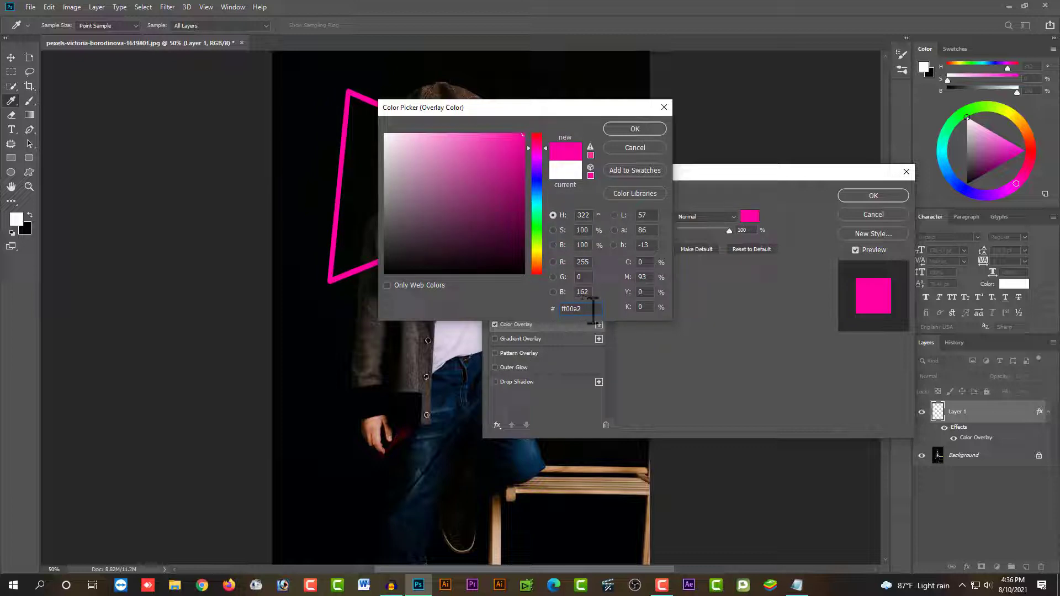
drag(585, 310, 560, 311)
click(619, 129)
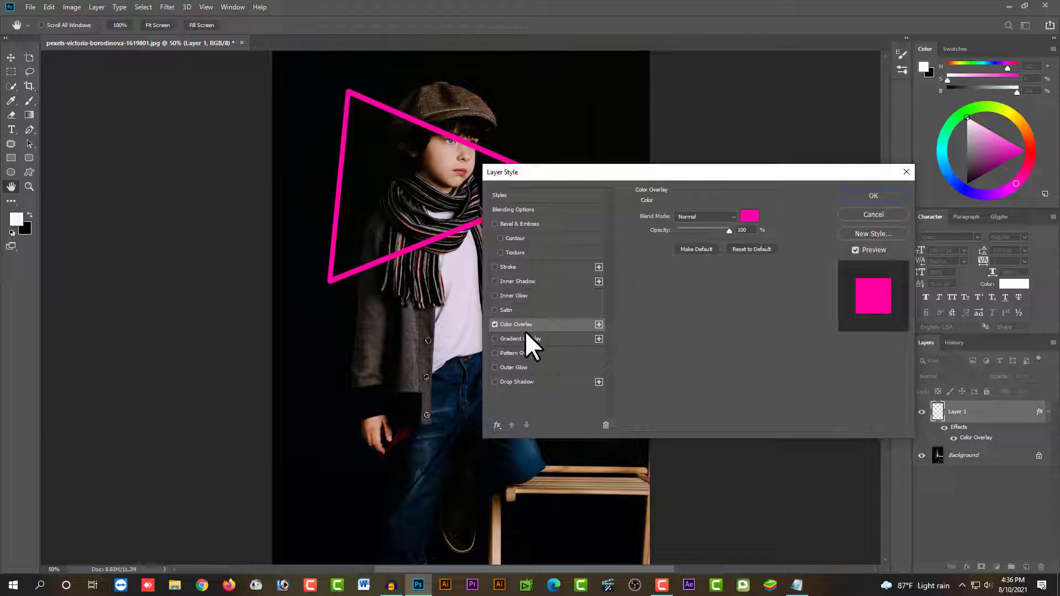
Step: Enable Inner Glow on the triangle and set its size to about 10 px
click(524, 296)
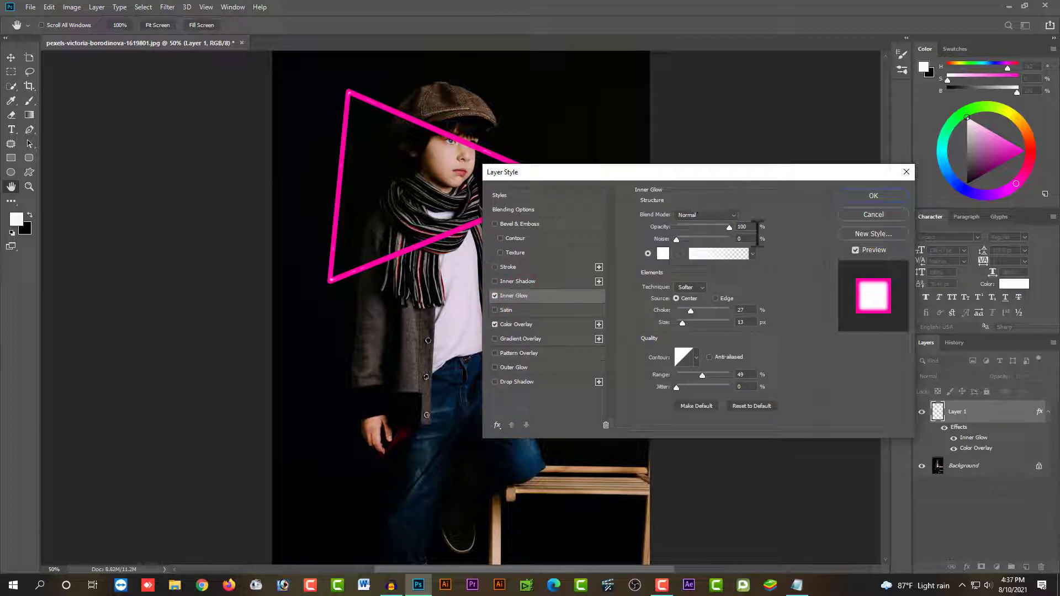
scroll(731, 379, down, 6)
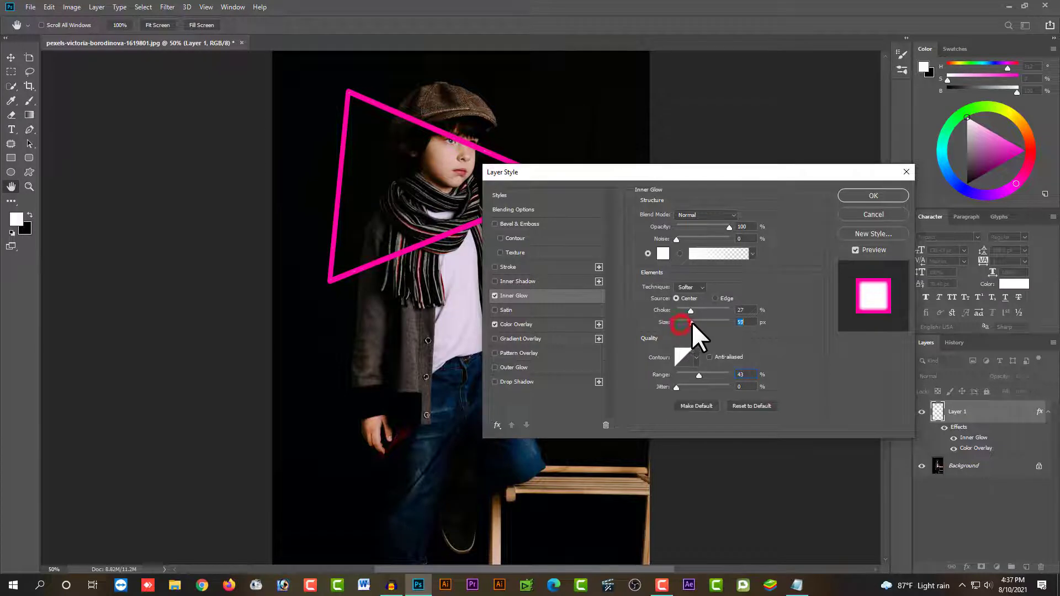
drag(683, 323, 677, 312)
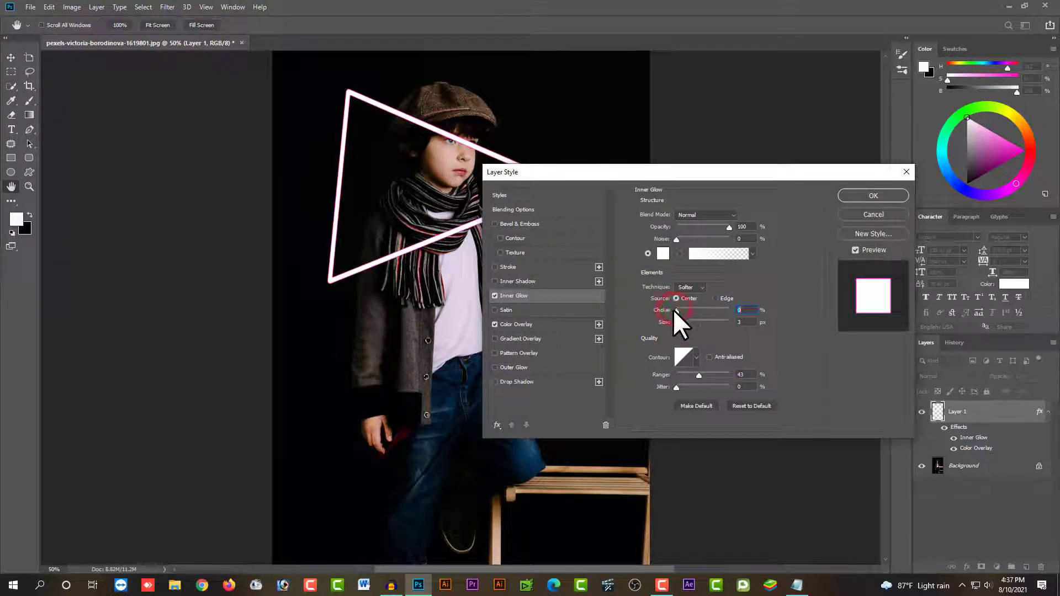
drag(677, 321, 682, 322)
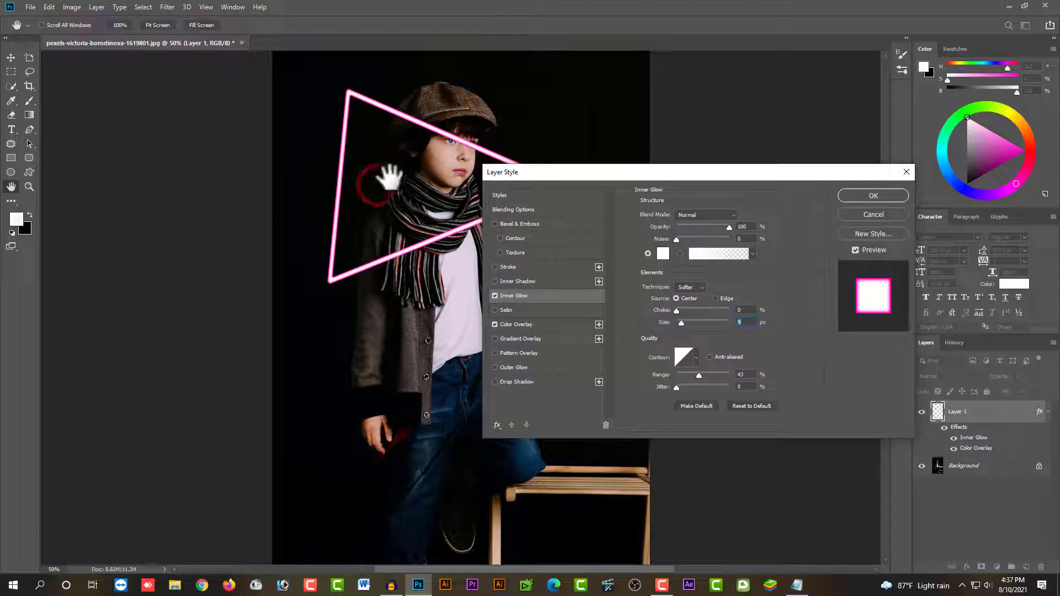
scroll(389, 177, up, 1)
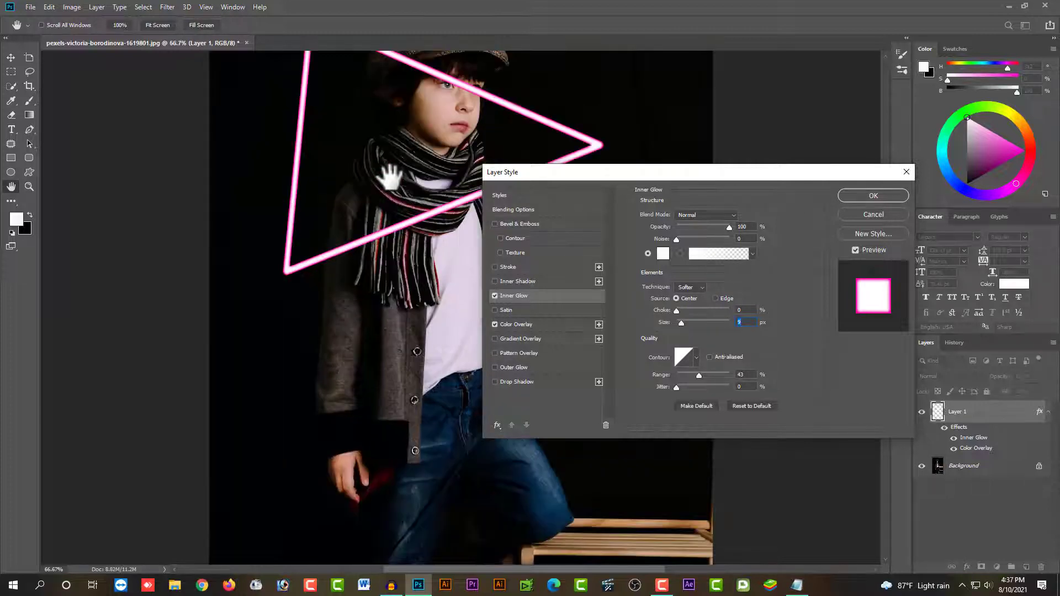
scroll(389, 177, up, 1)
scroll(390, 175, up, 1)
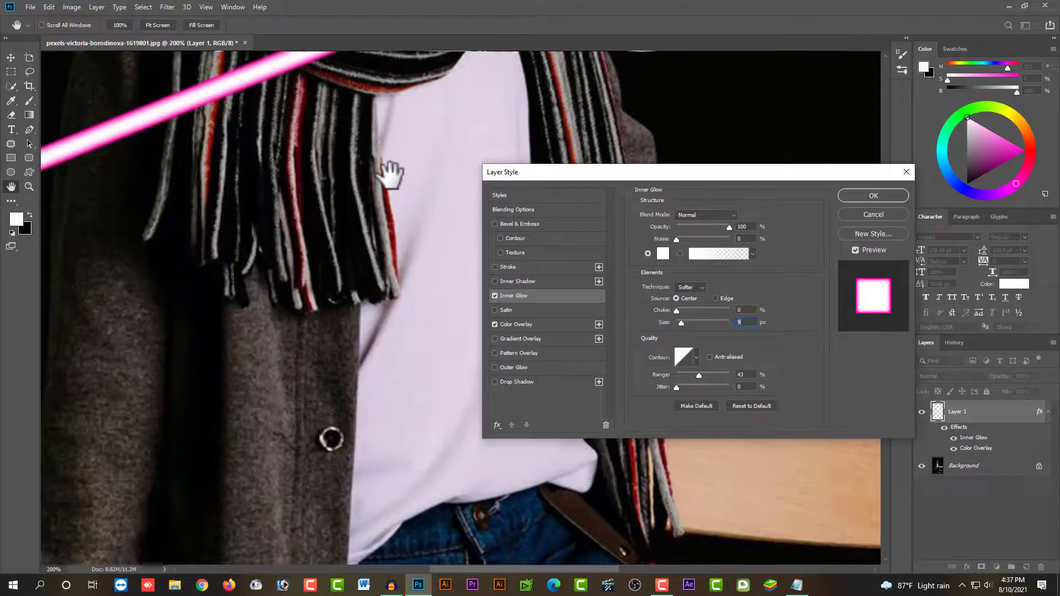
drag(367, 154, 454, 402)
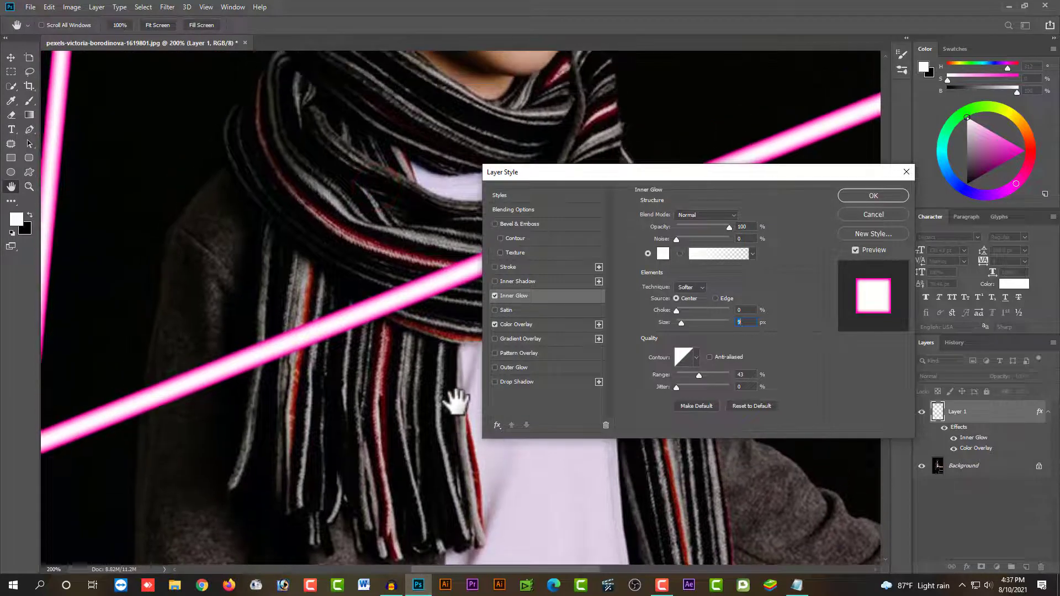
click(682, 323)
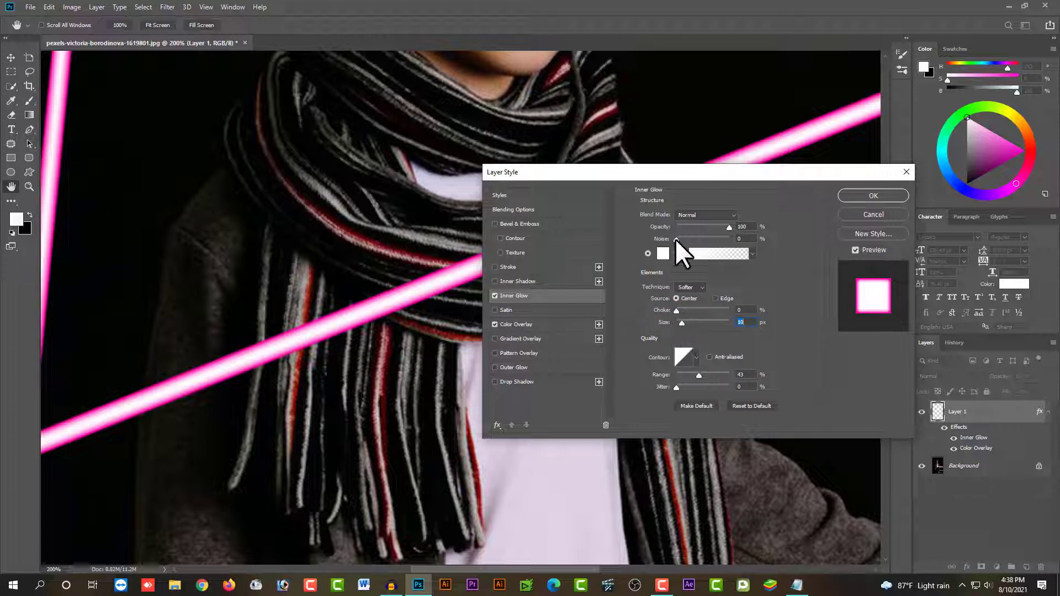
Step: Give the inner glow a curved contour and a 40% range, fine-tuning its size
click(698, 357)
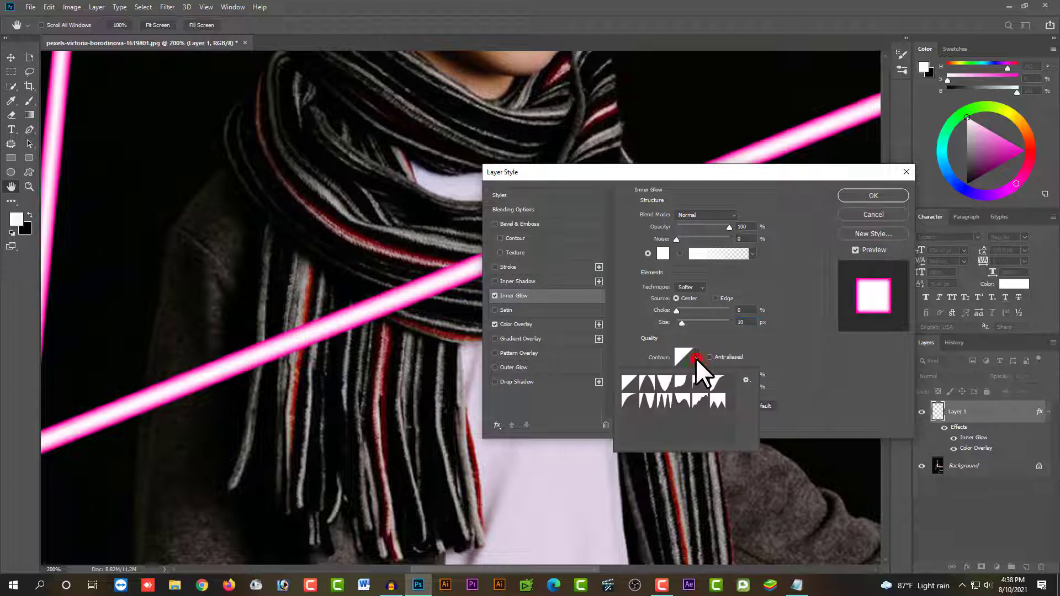
click(628, 402)
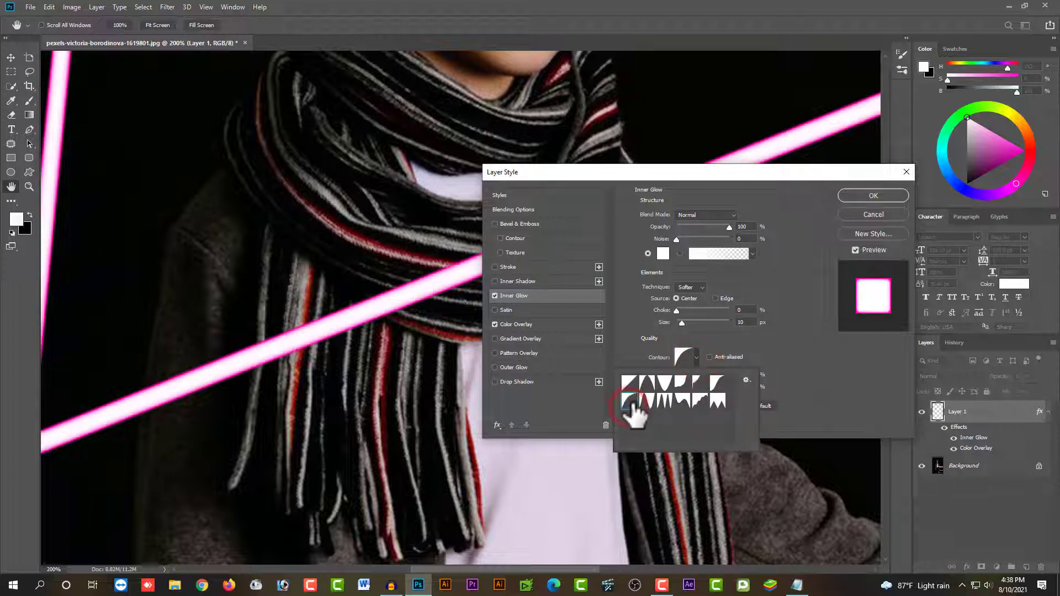
click(630, 403)
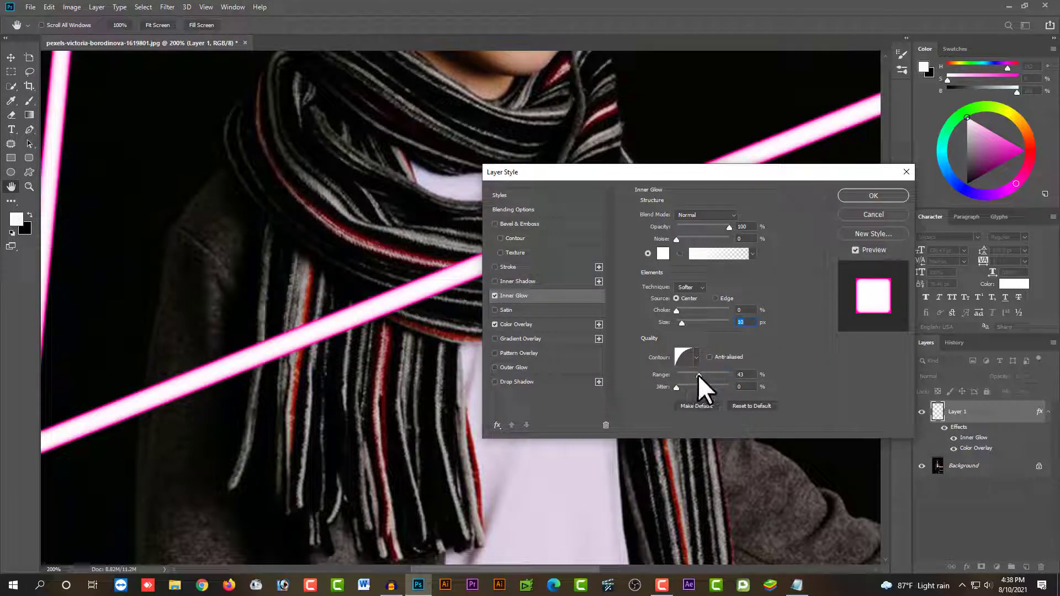
drag(698, 375, 703, 377)
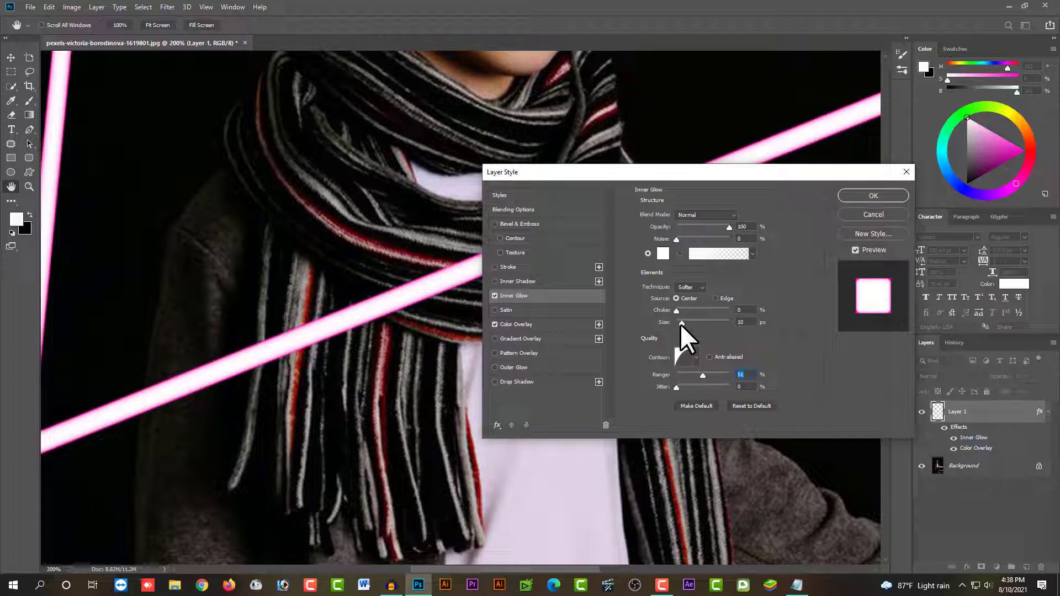
drag(681, 323, 682, 325)
drag(698, 374, 697, 374)
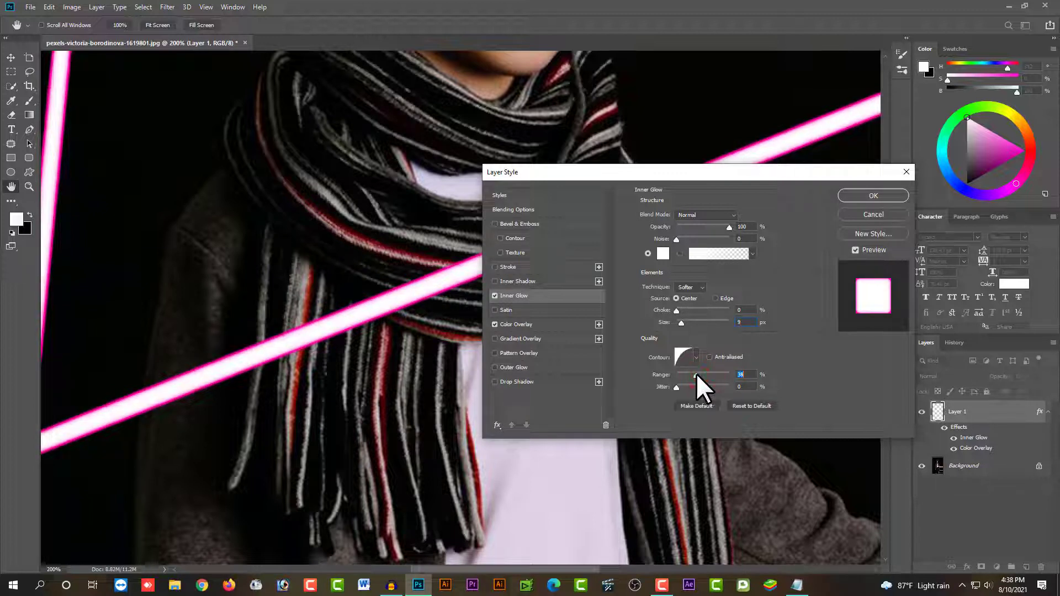
click(698, 374)
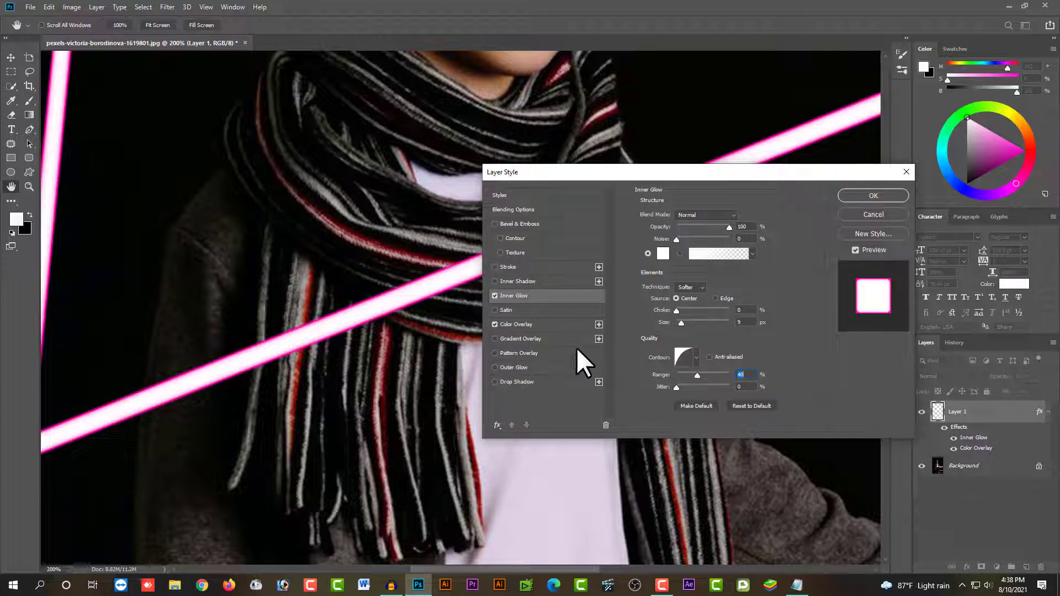
Step: Enable Outer Glow with the colour ff00a2
click(513, 367)
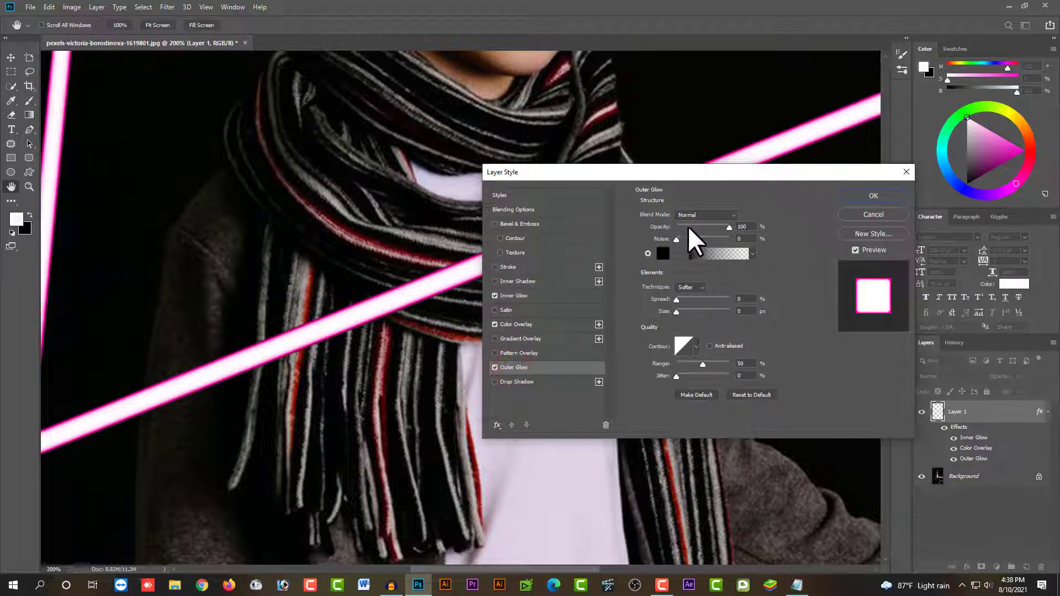
click(663, 254)
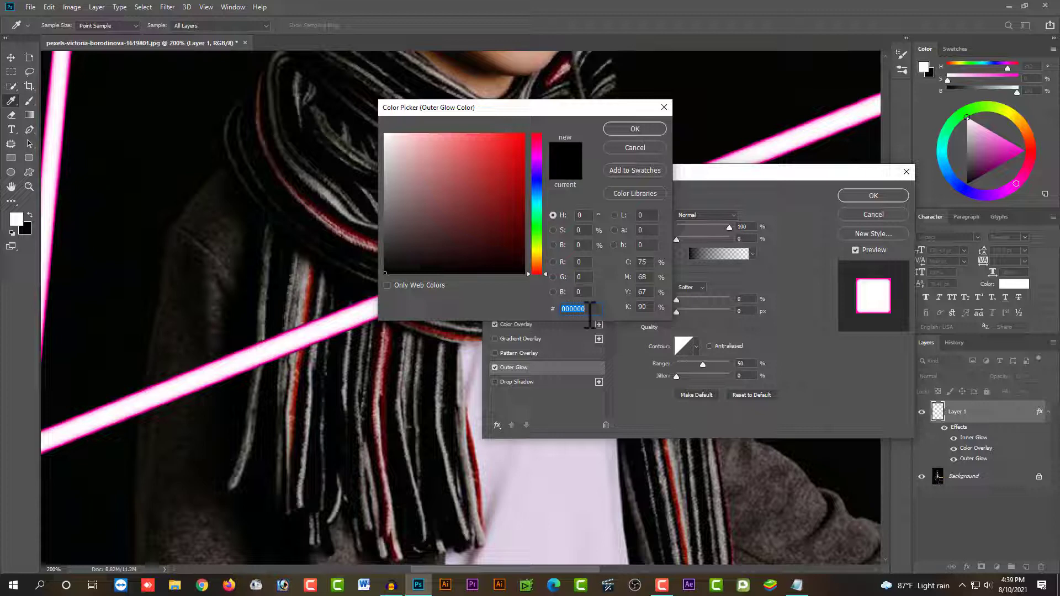
text(ff00a2)
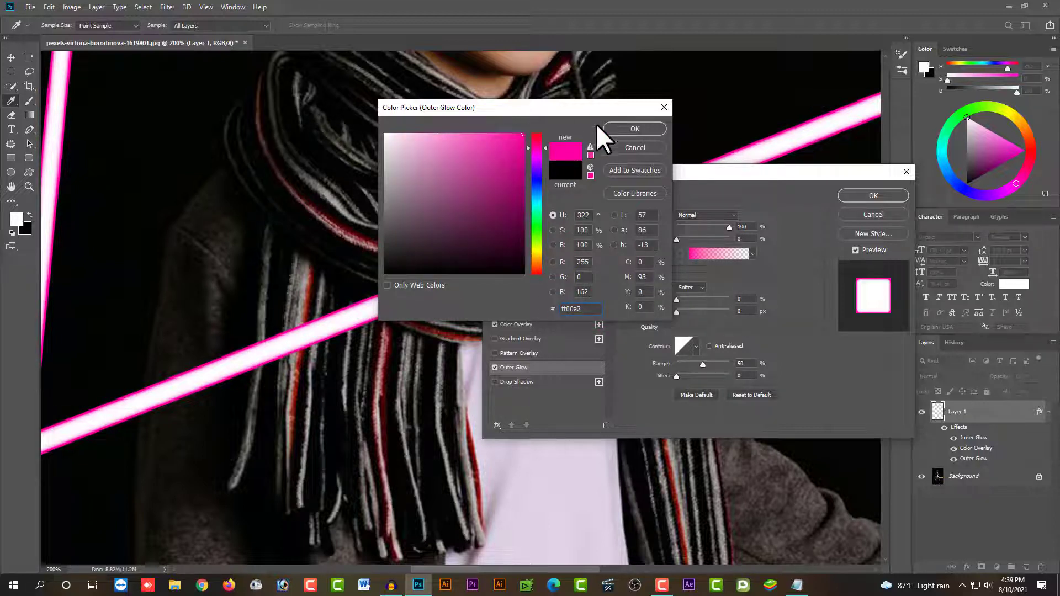
click(635, 128)
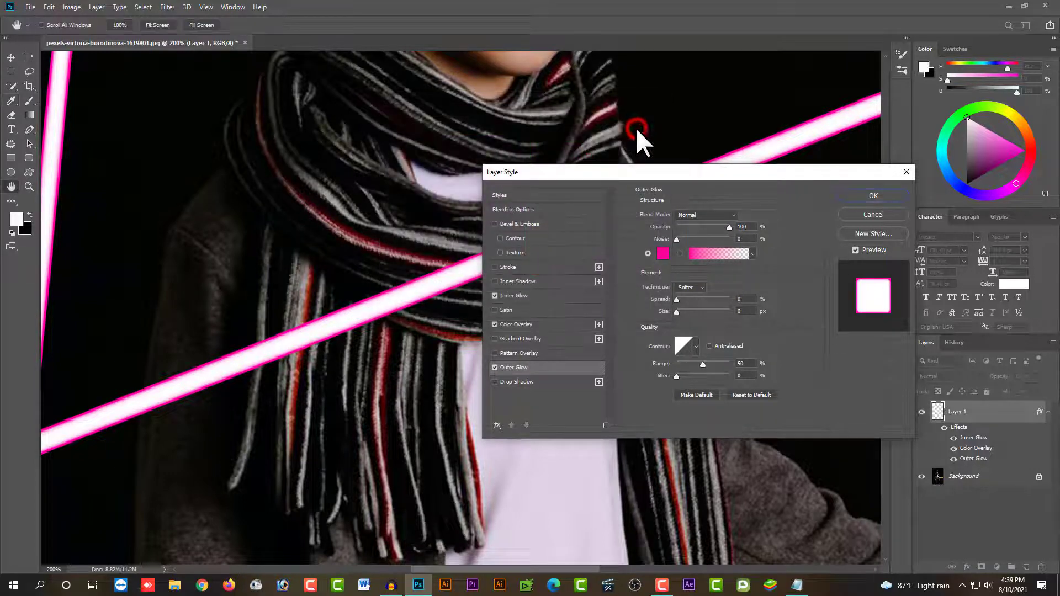
Step: Set the outer glow to Linear Dodge (Add), about 50% opacity, and a larger size
click(668, 299)
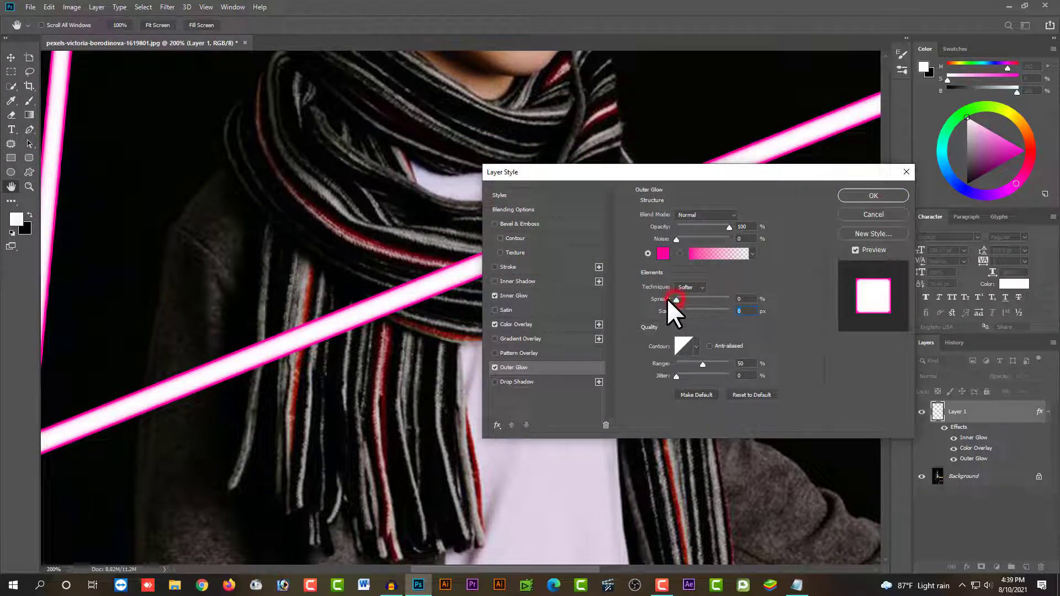
drag(677, 311, 694, 313)
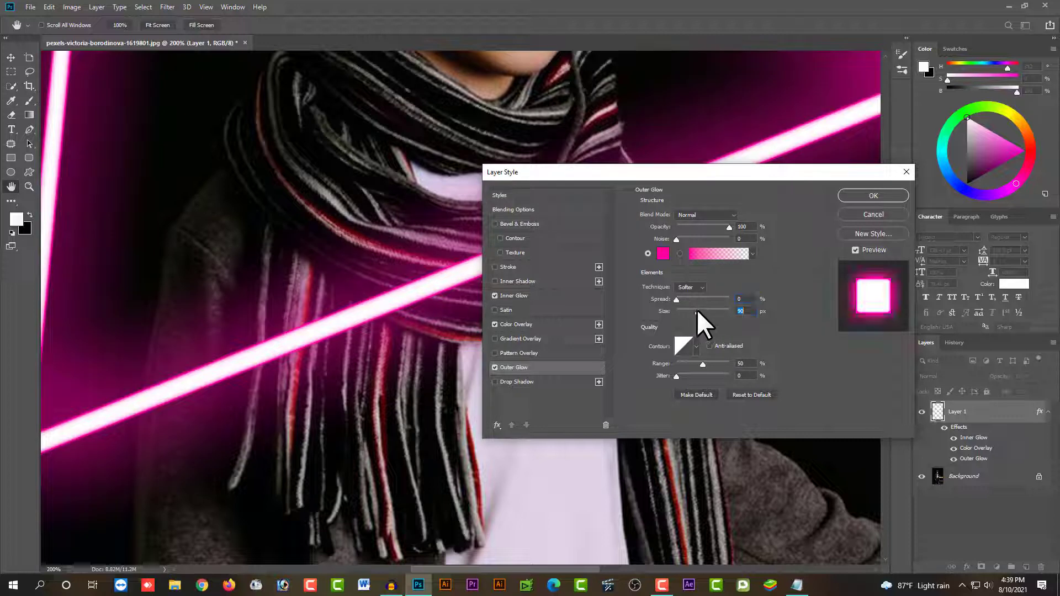
click(706, 214)
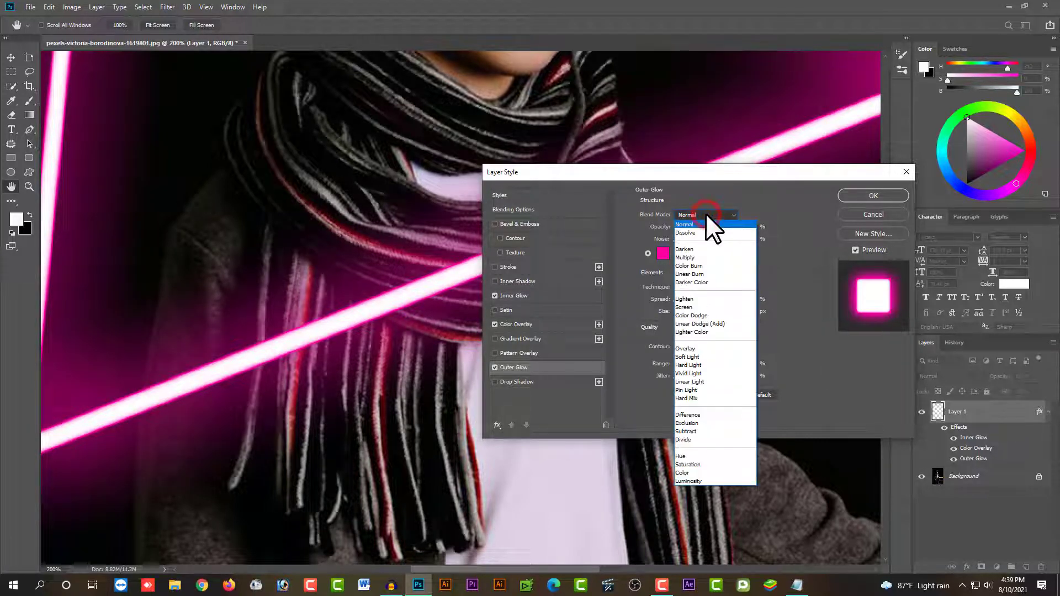
click(706, 325)
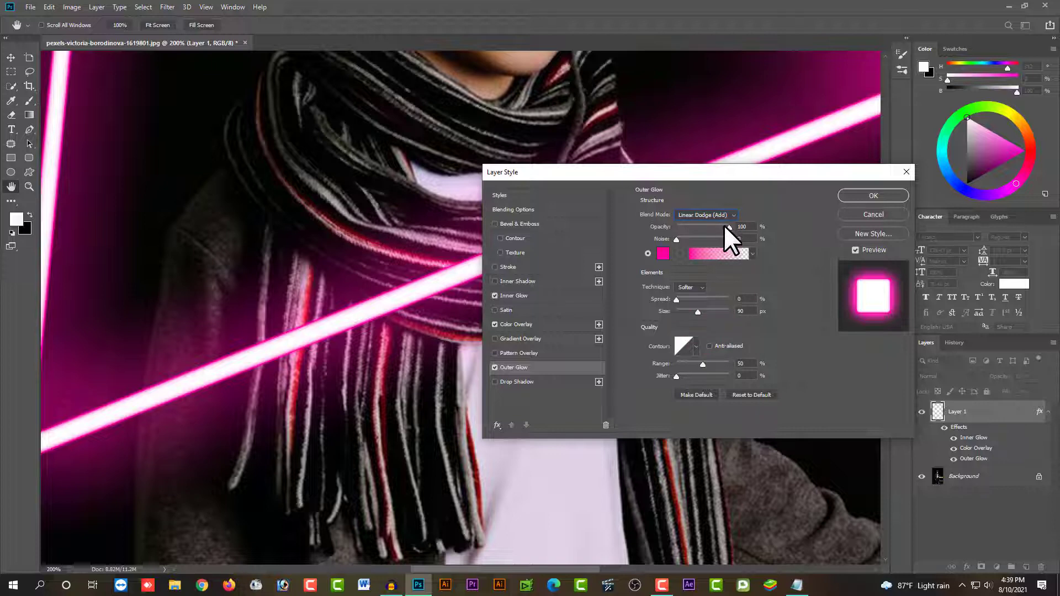
drag(724, 226, 704, 226)
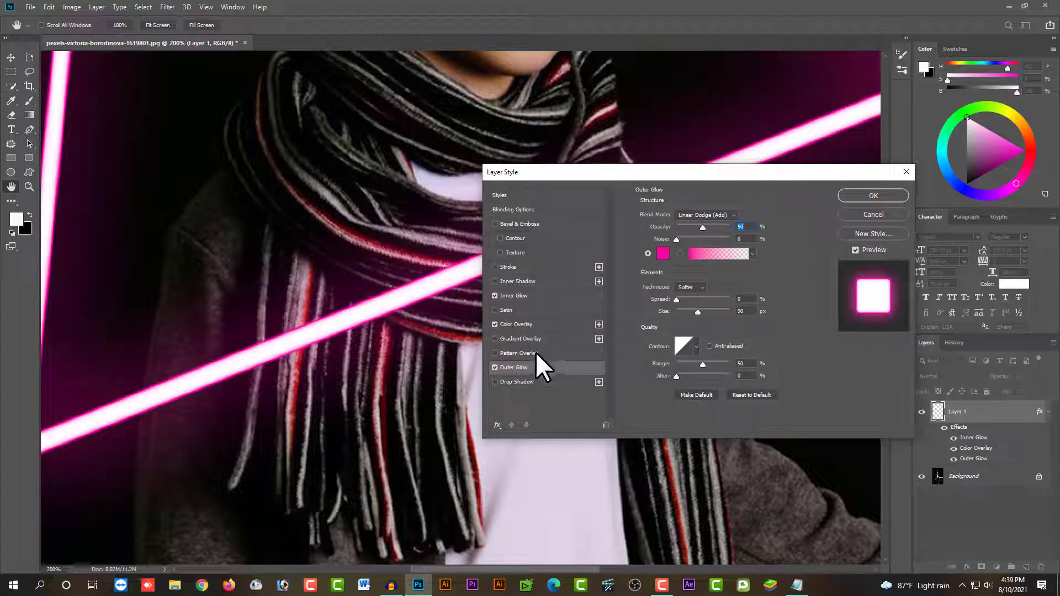
Step: Enable Drop Shadow with the colour ff00a2
click(524, 382)
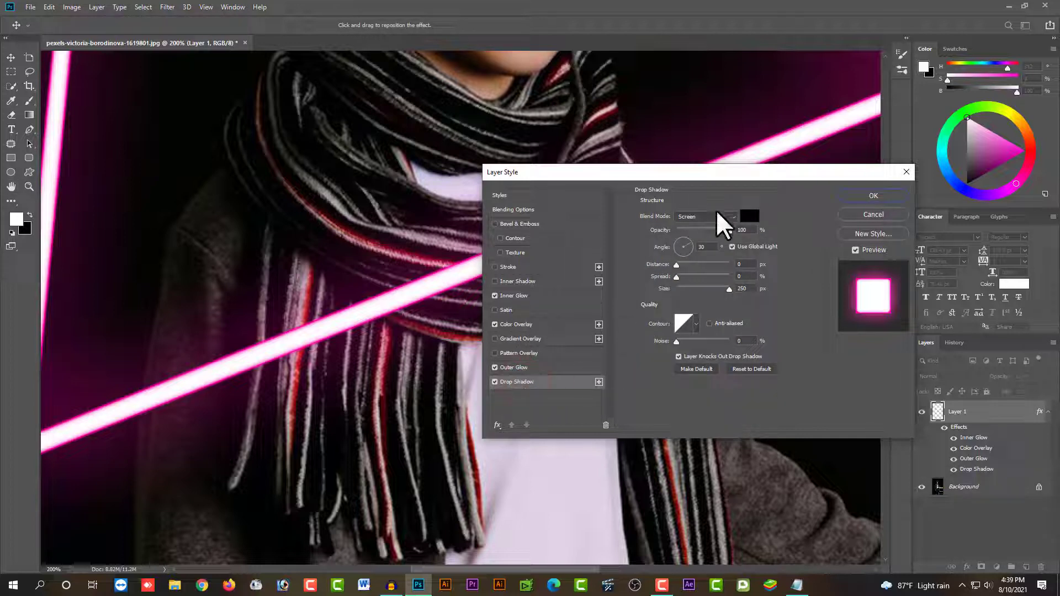
click(749, 215)
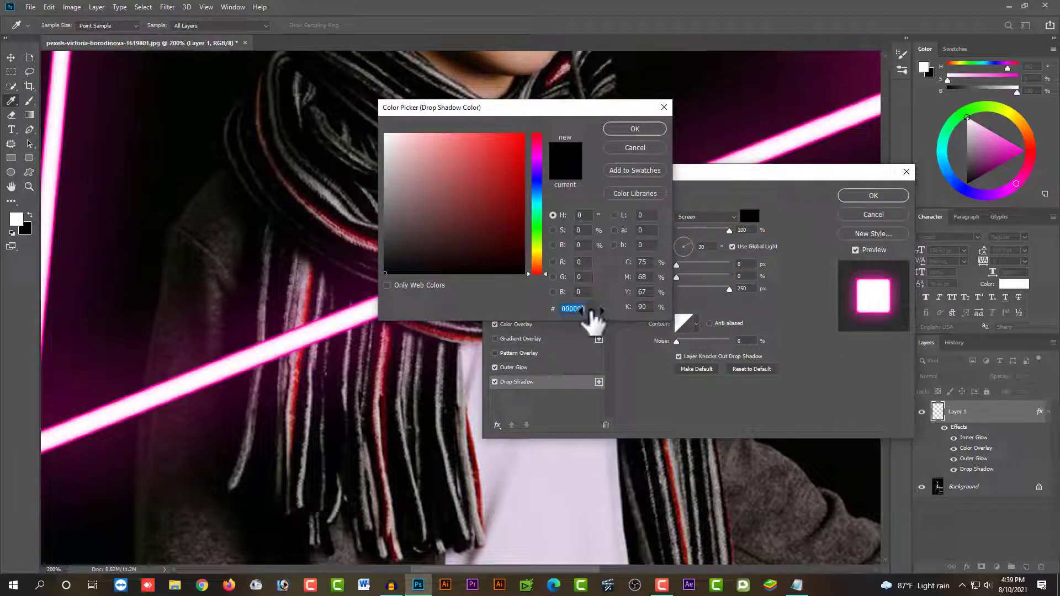
text(ff00a2)
click(635, 129)
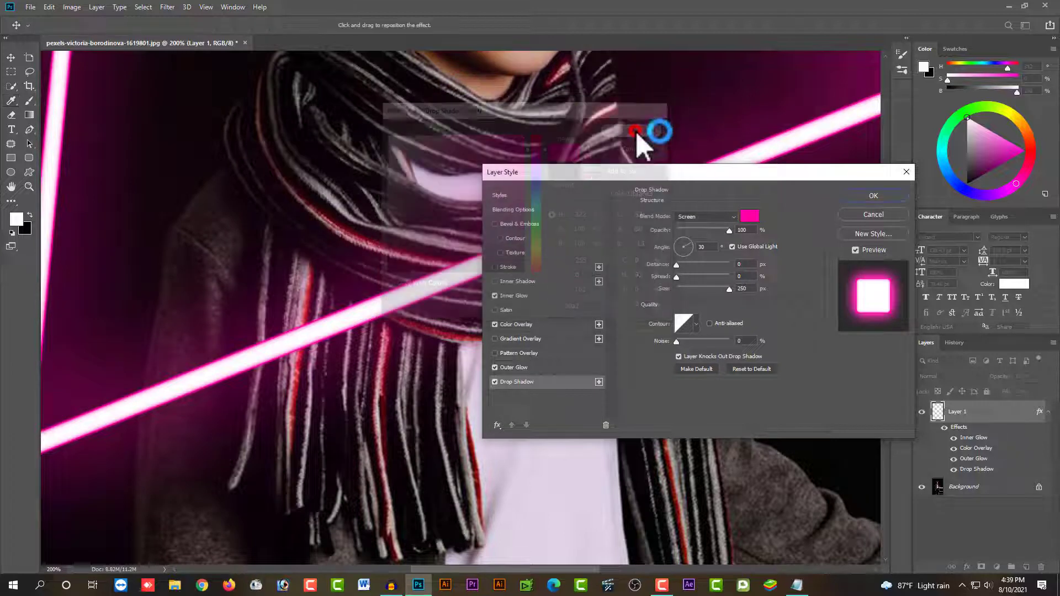
Step: Set the drop shadow to Linear Dodge (Add), 55% opacity, 250 px size, and apply the styles
click(719, 215)
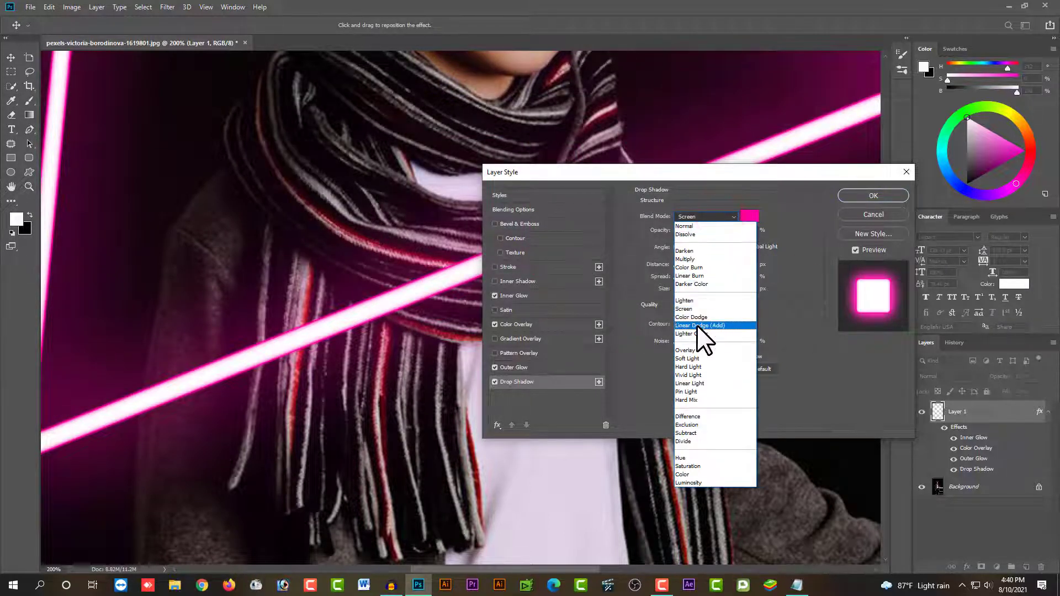
click(697, 326)
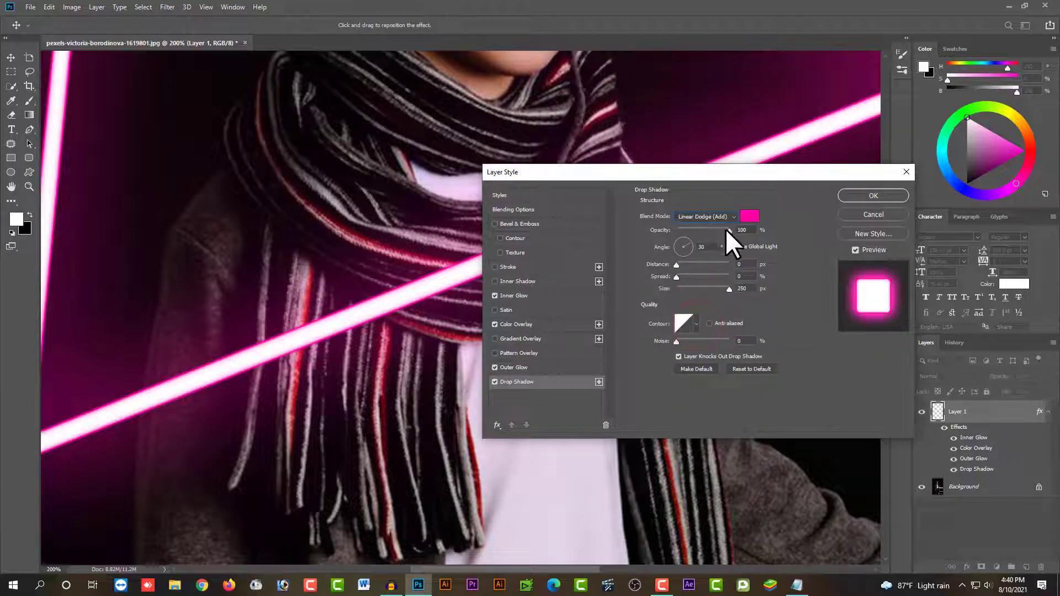
drag(729, 230, 664, 233)
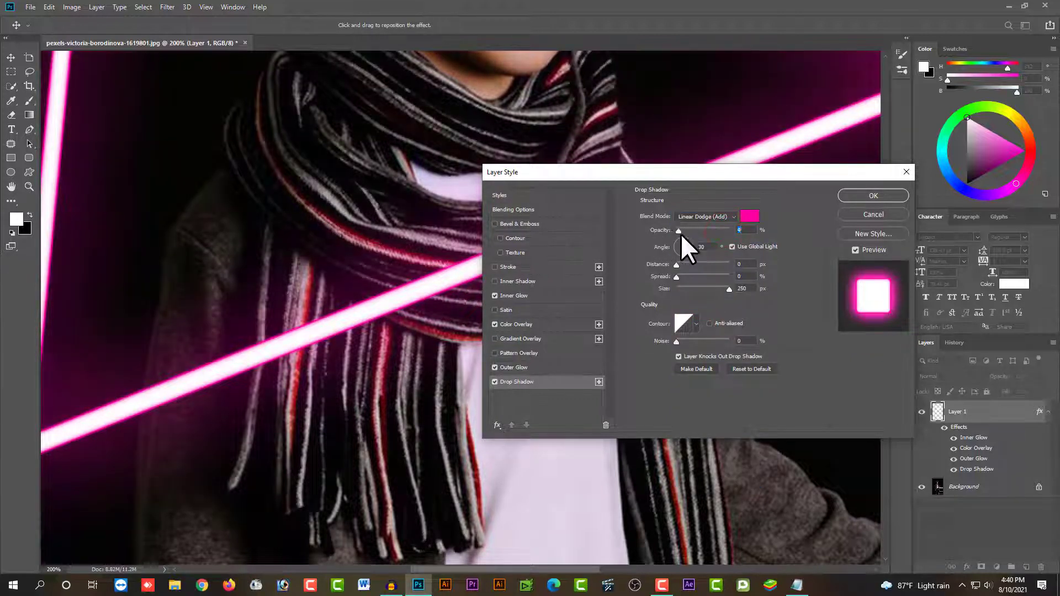
key(Down)
key(Down)
key(Down)
click(687, 288)
drag(687, 290, 711, 290)
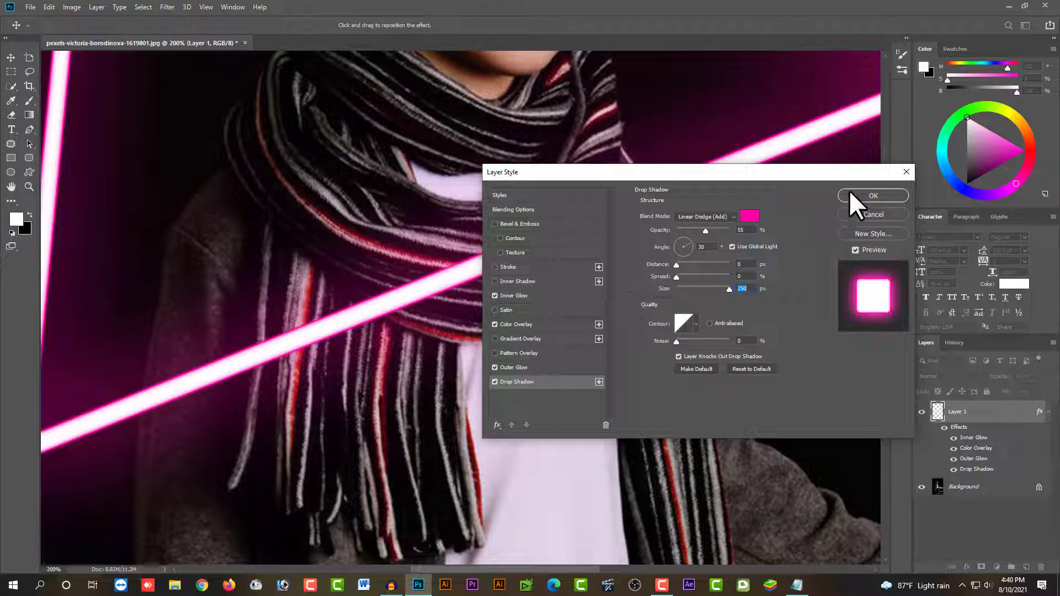
click(865, 194)
Step: Fit the image to the window and choose an enlarged Soft Round brush at 0% hardness
key(ctrl+0)
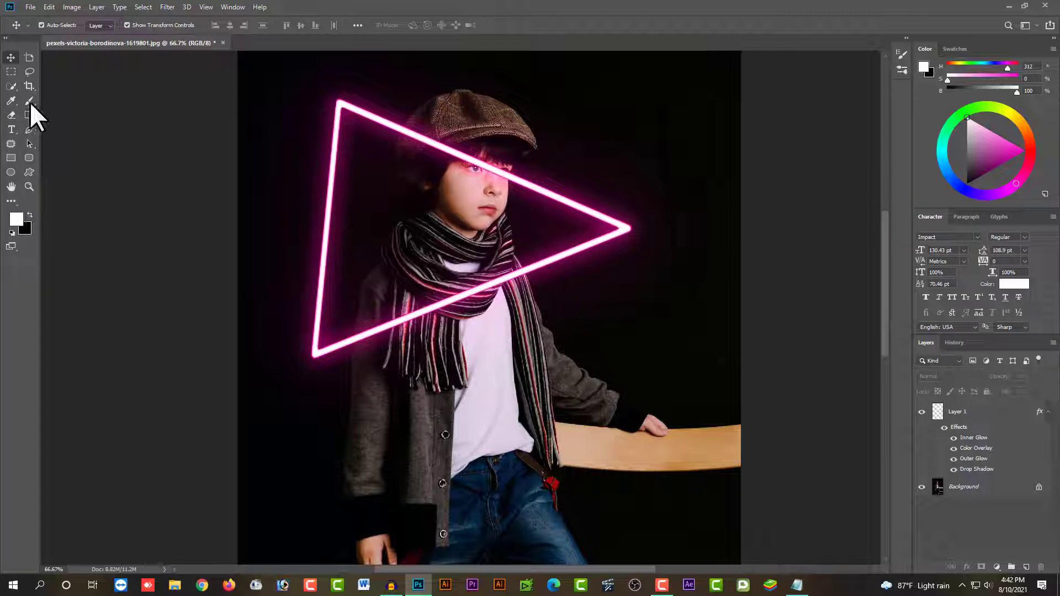
click(30, 101)
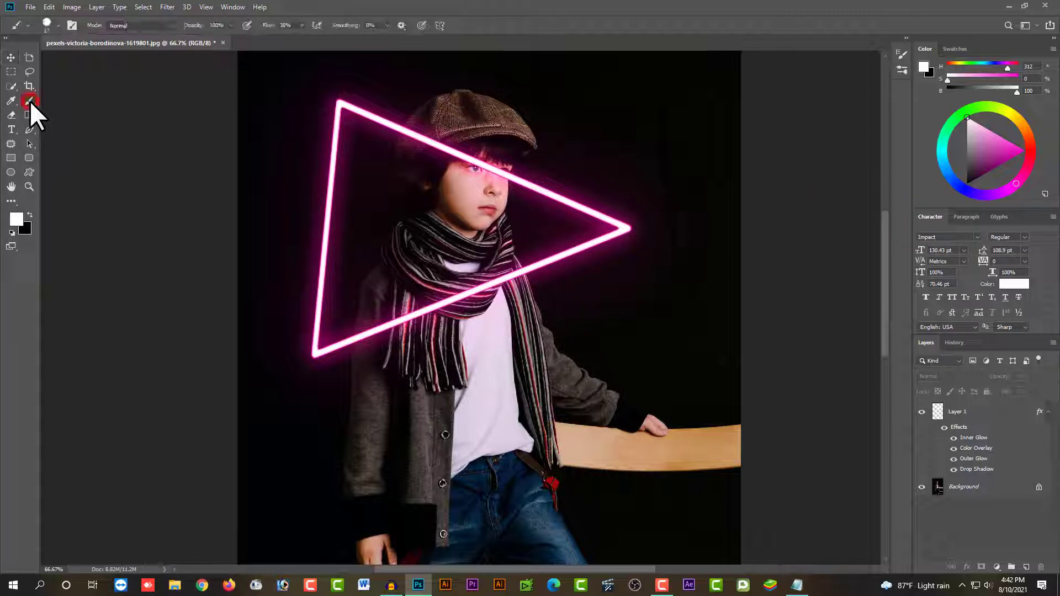
click(58, 25)
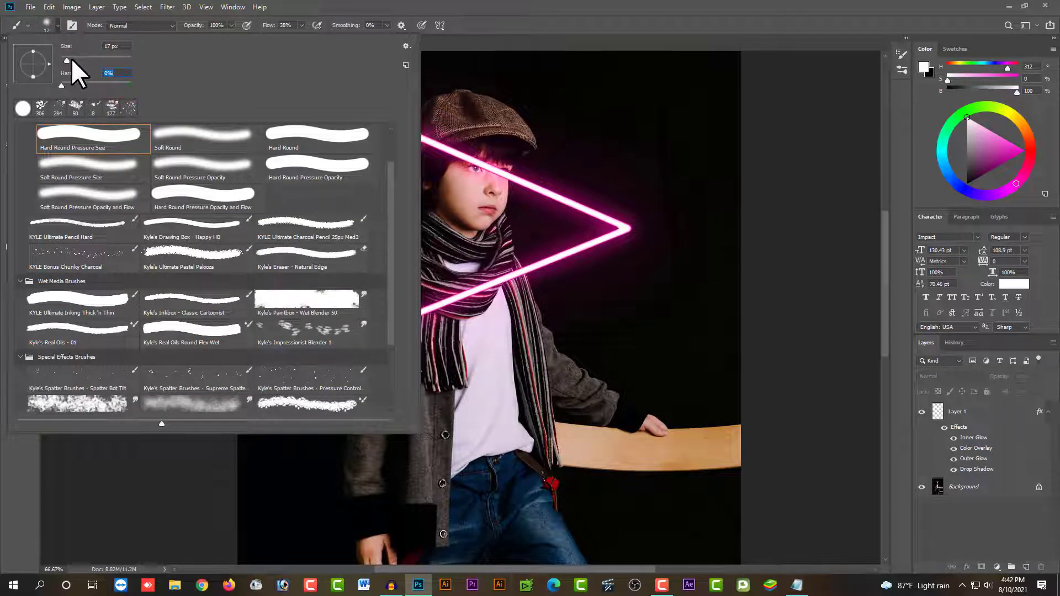
drag(66, 59, 74, 60)
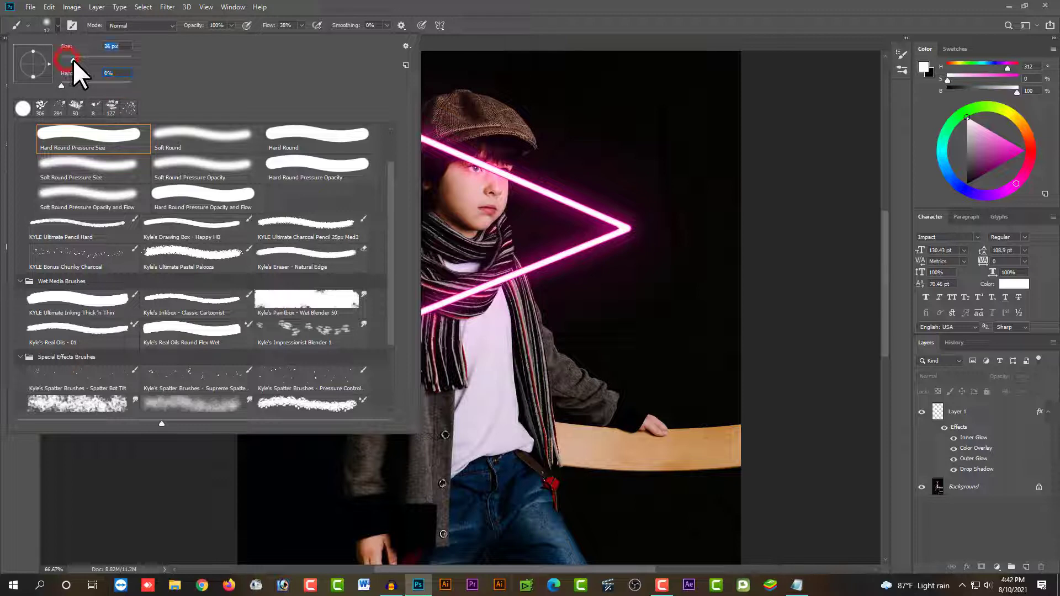
click(176, 135)
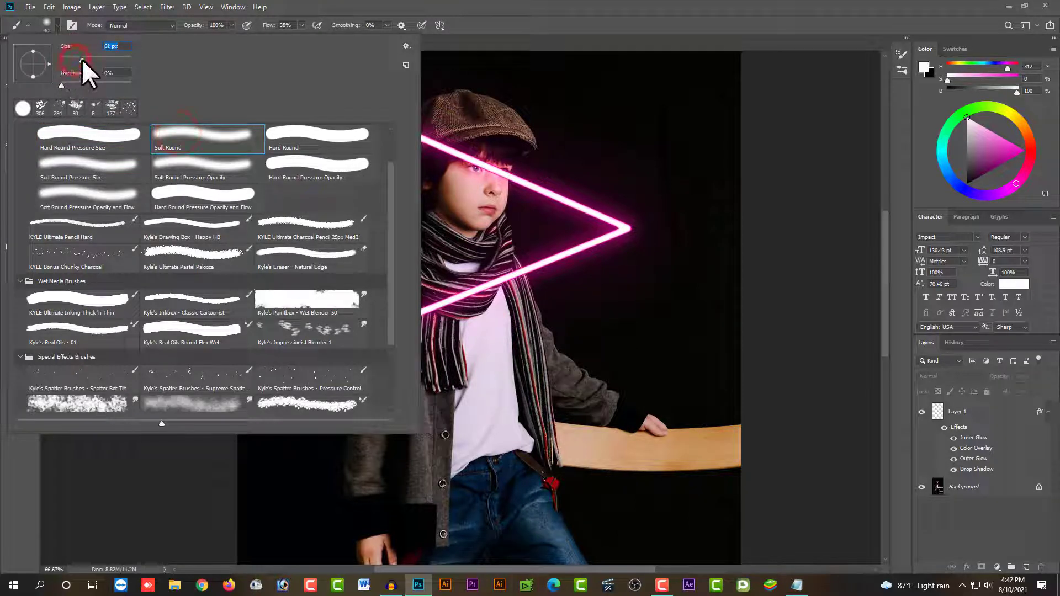
click(102, 196)
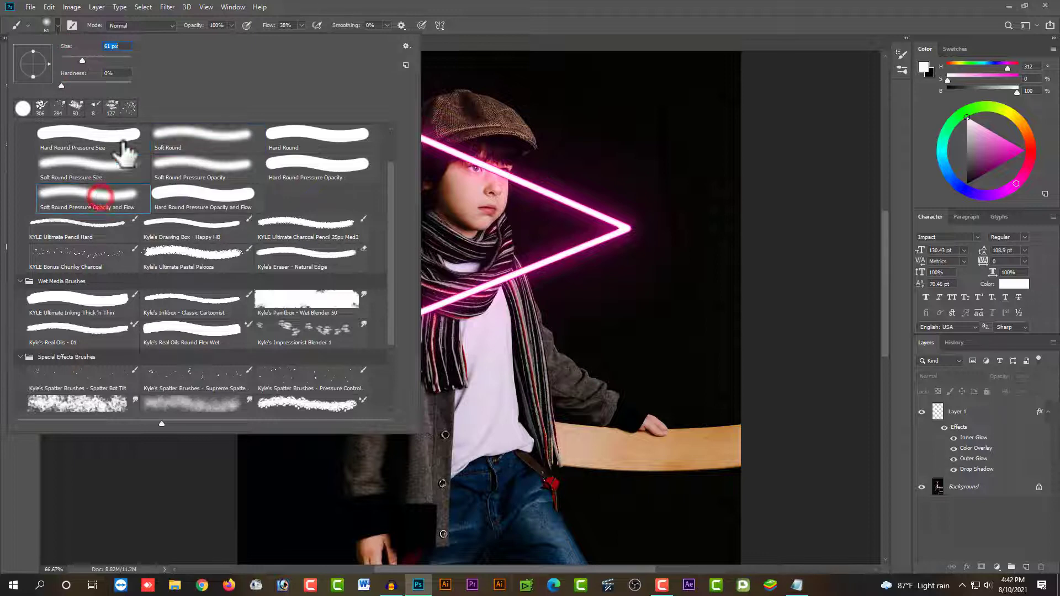
click(53, 25)
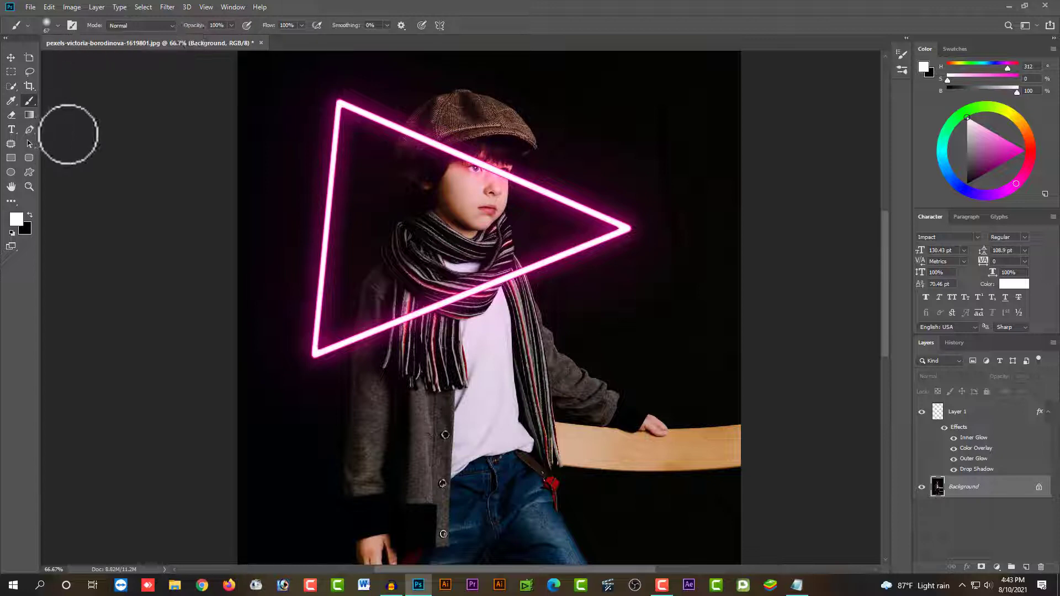
Step: Set the foreground colour to pink ff00a2
click(13, 218)
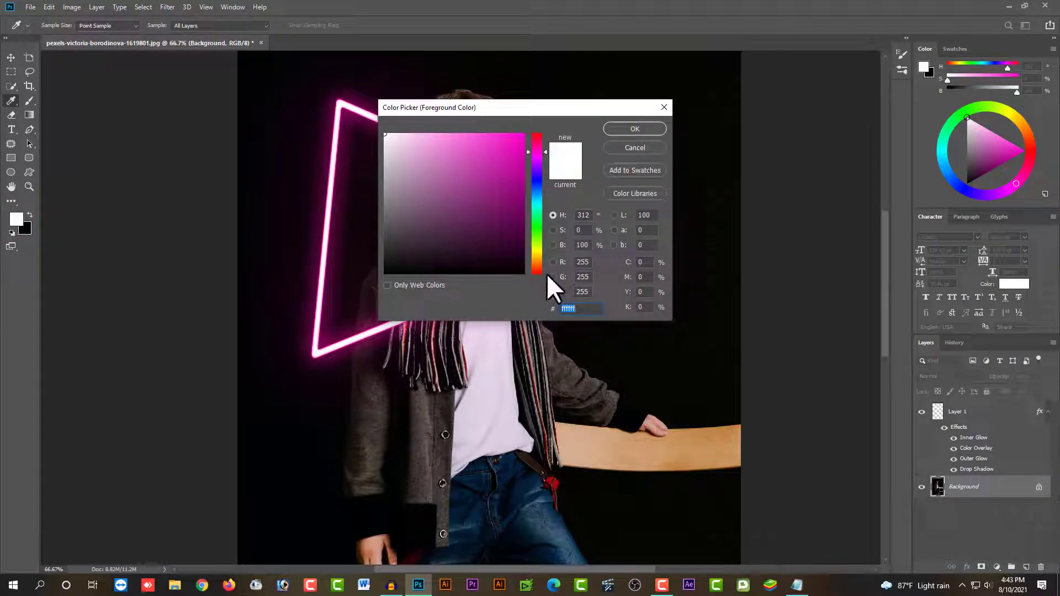
text(ff00a2)
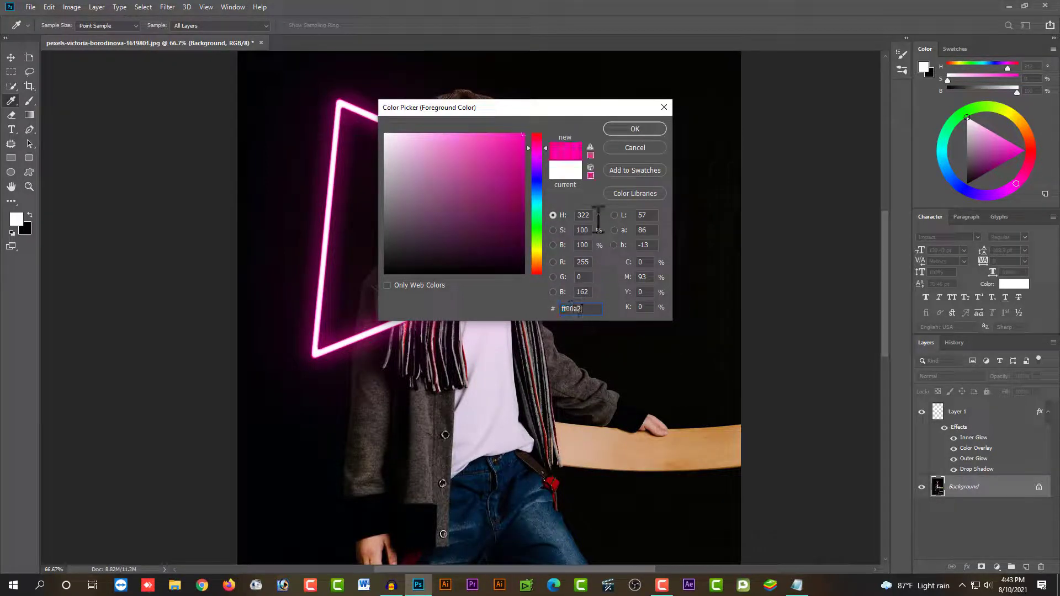
click(635, 129)
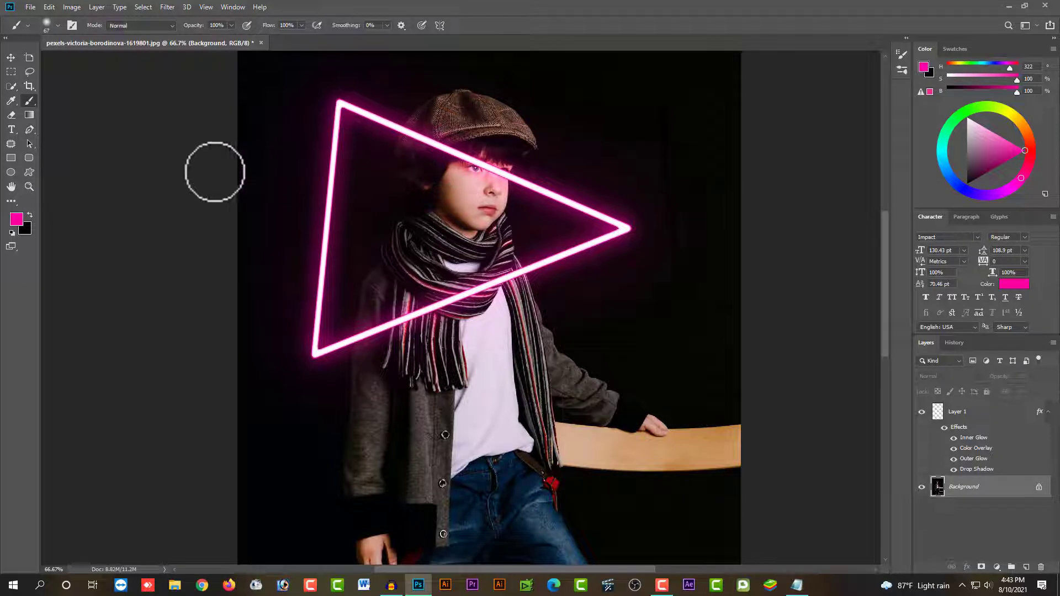
Step: Trace a closed Pen path through the triangle's three corners and add empty Layer 2 above Layer 1
click(36, 129)
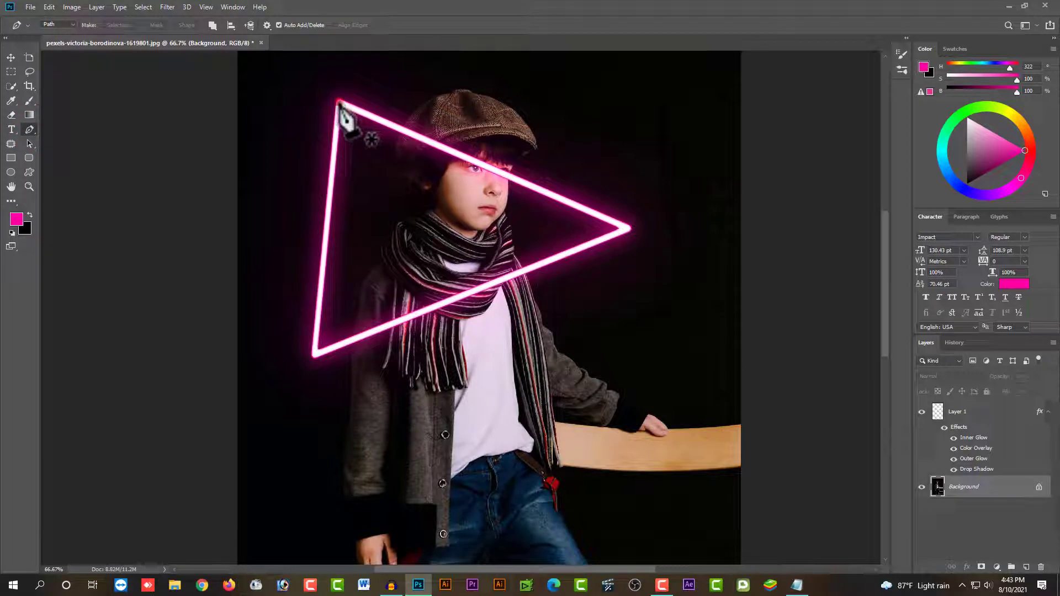
click(339, 103)
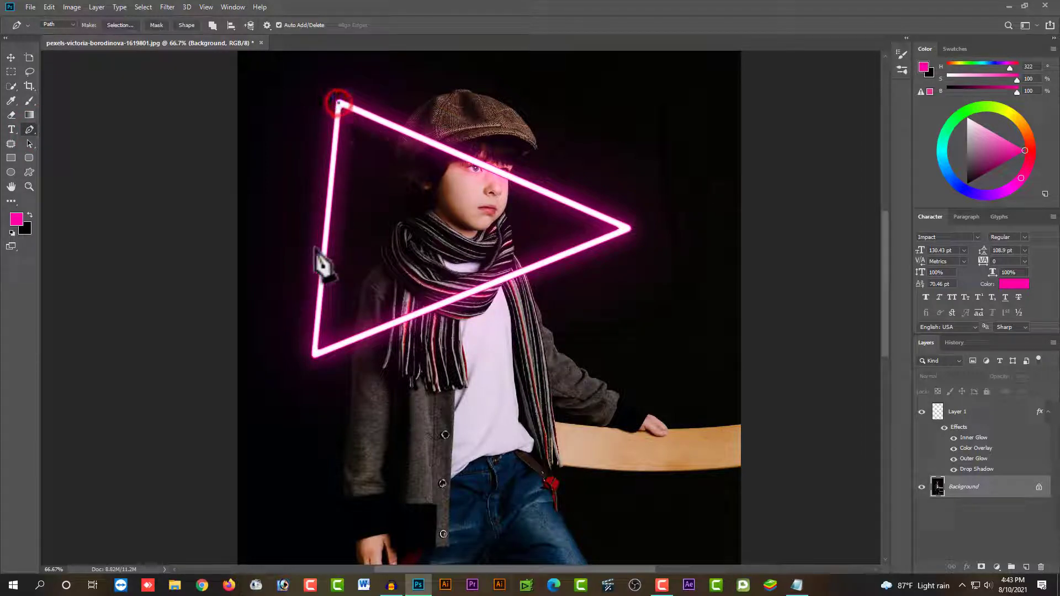
click(315, 354)
click(629, 228)
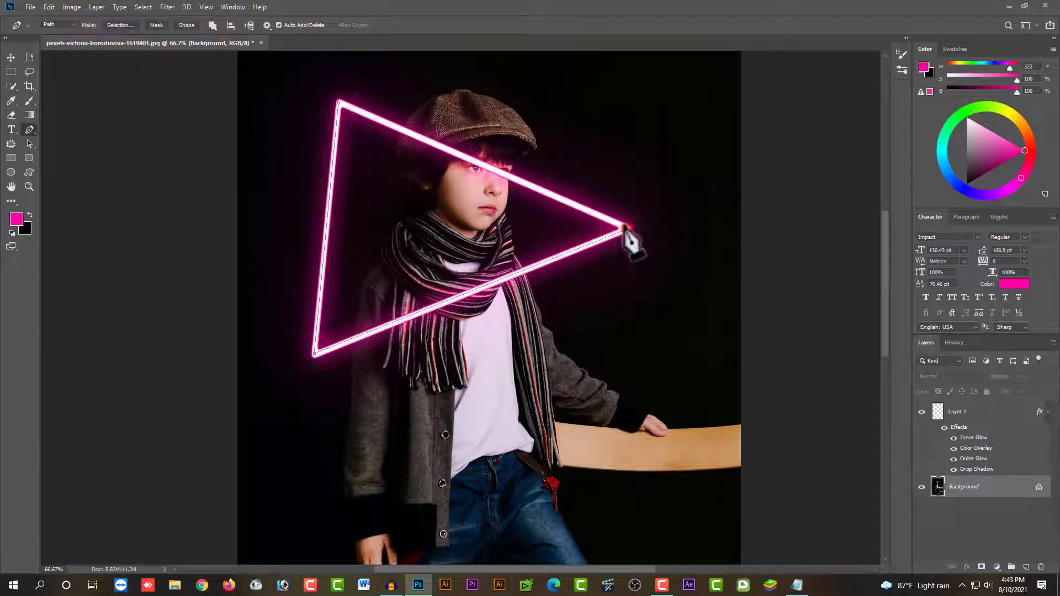
click(339, 103)
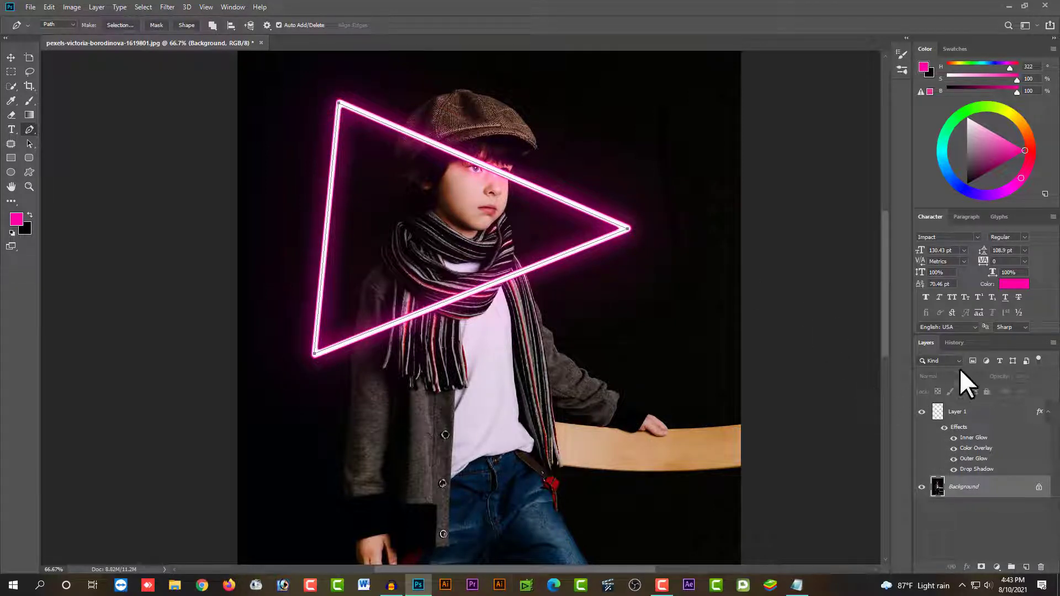
click(975, 415)
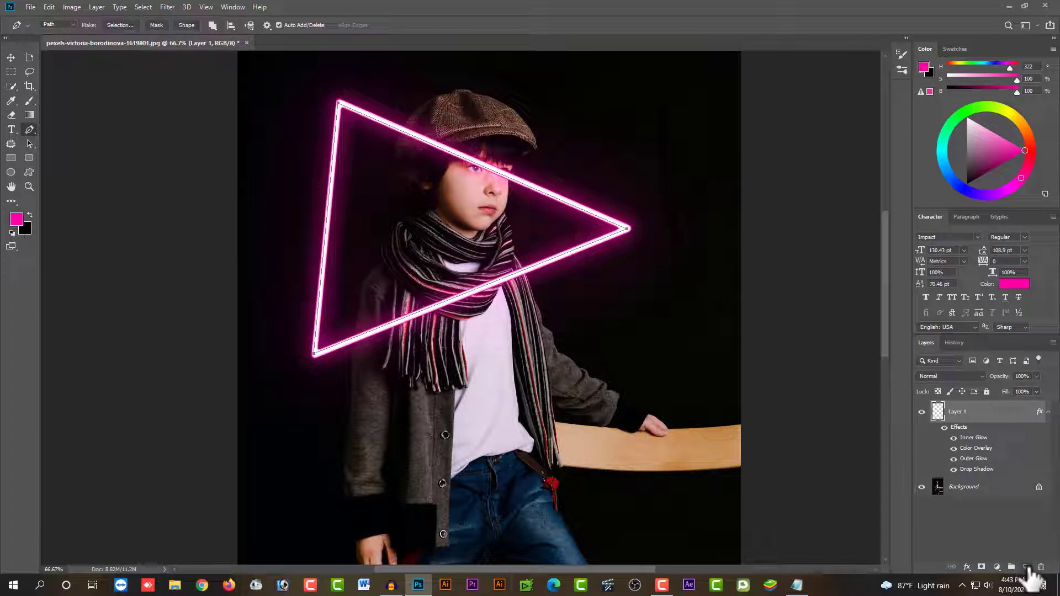
click(1026, 567)
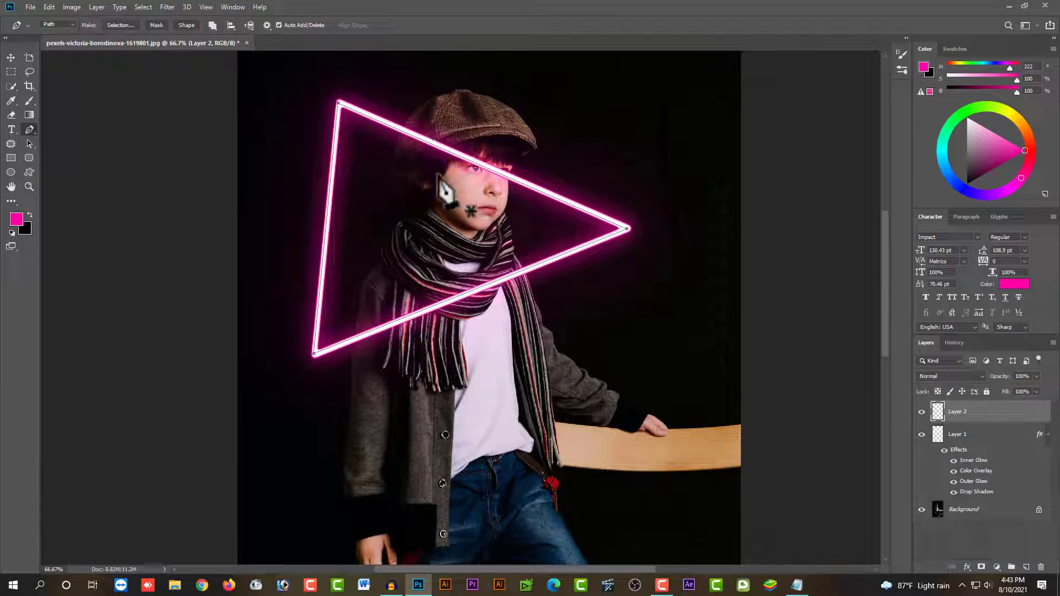
Step: Stroke the triangle path with the pink Brush using Stroke Path
right_click(439, 176)
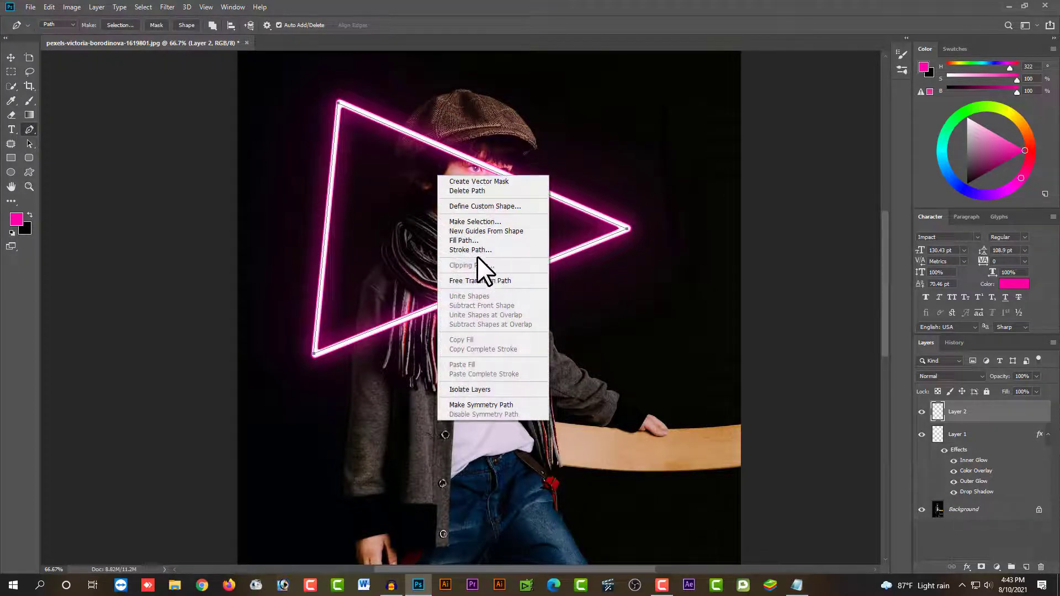
click(473, 249)
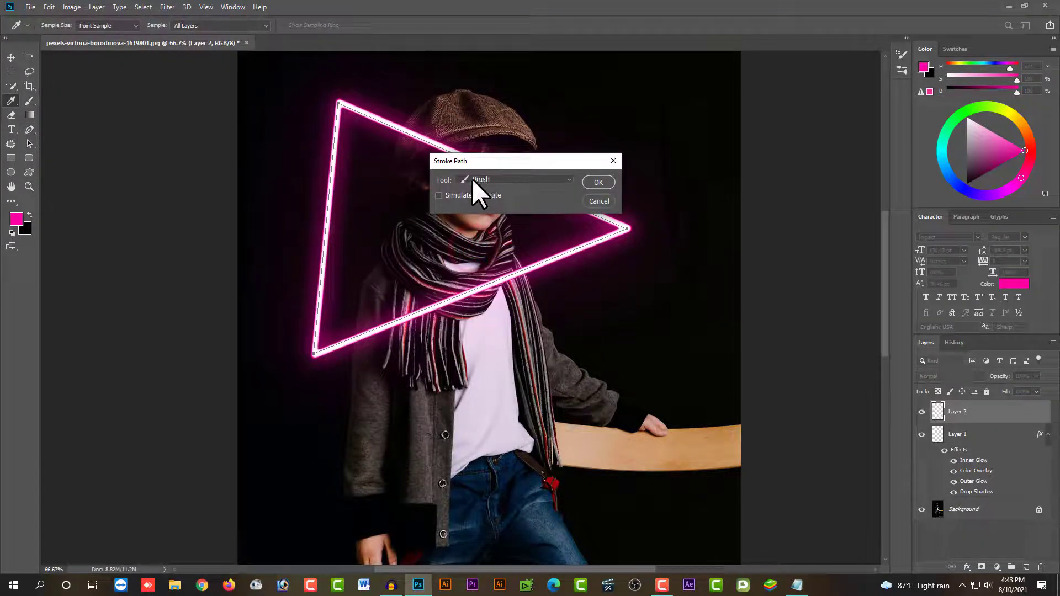
click(598, 181)
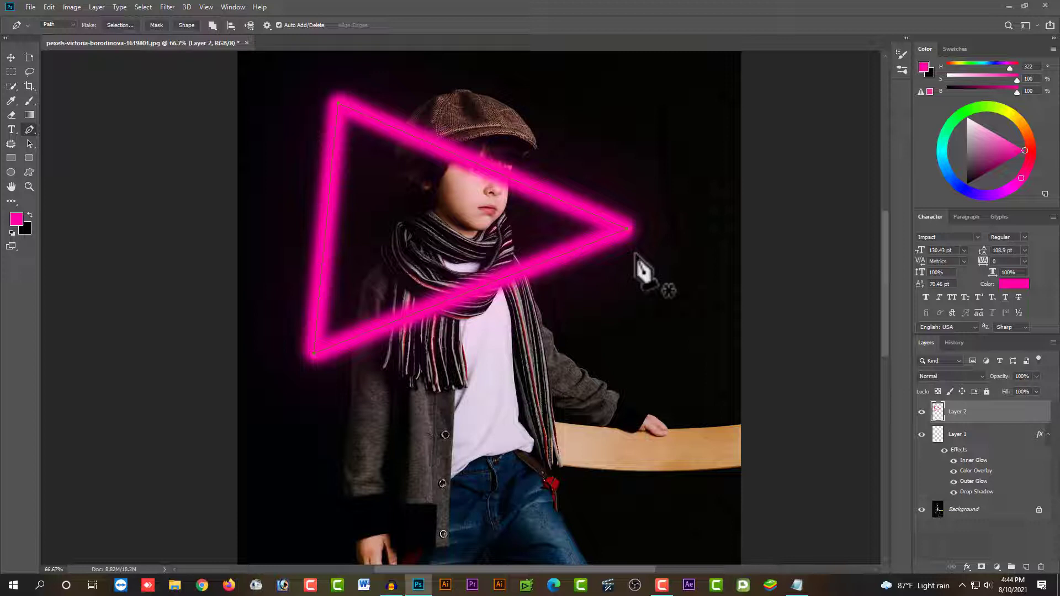
Step: Set Layer 2 to Linear Dodge (Add) blending and lower its Fill to 28%
click(11, 58)
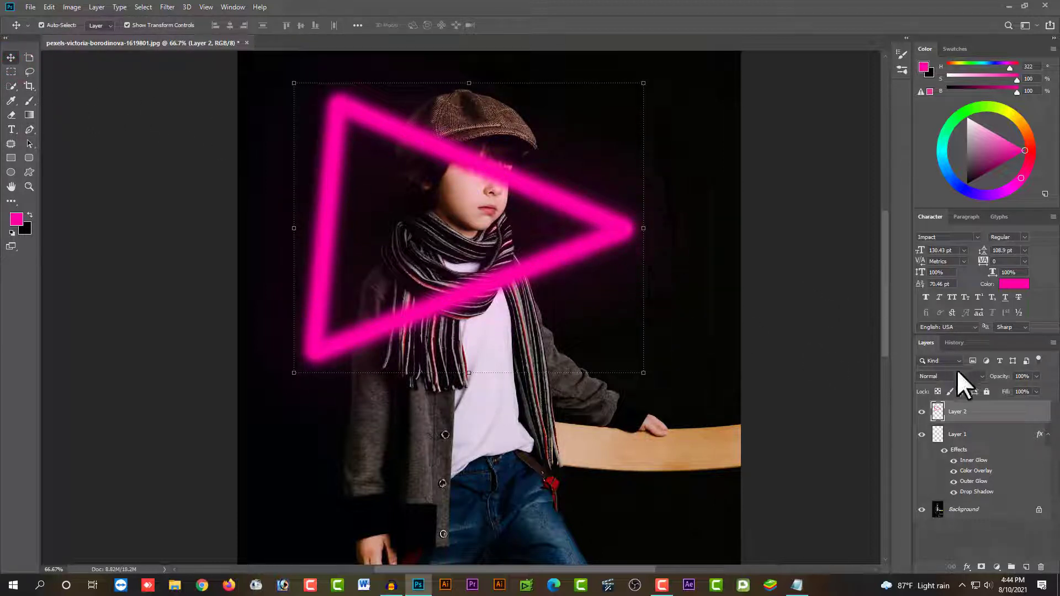
click(950, 375)
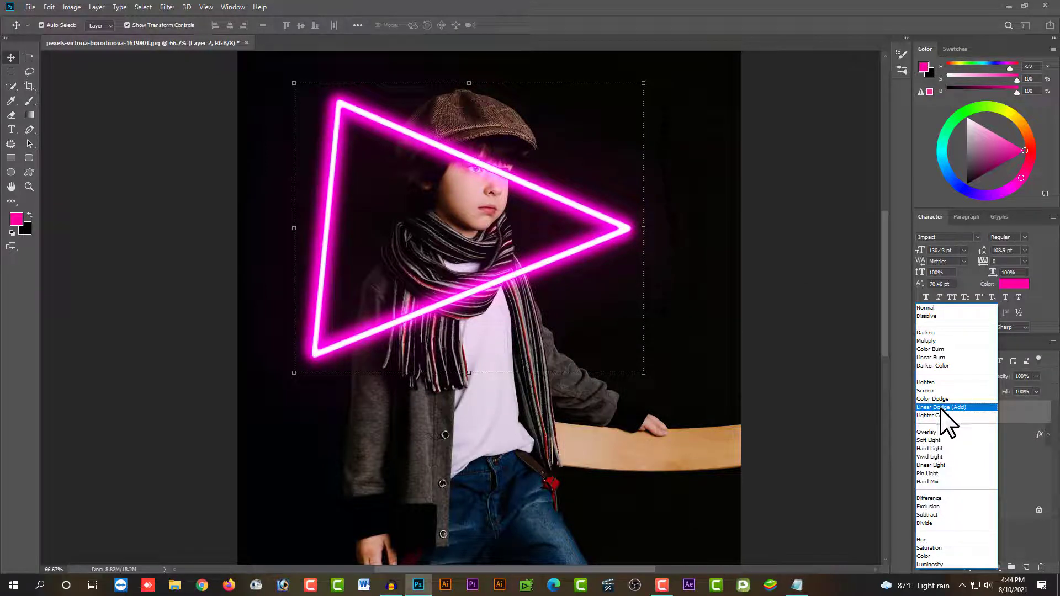
click(943, 409)
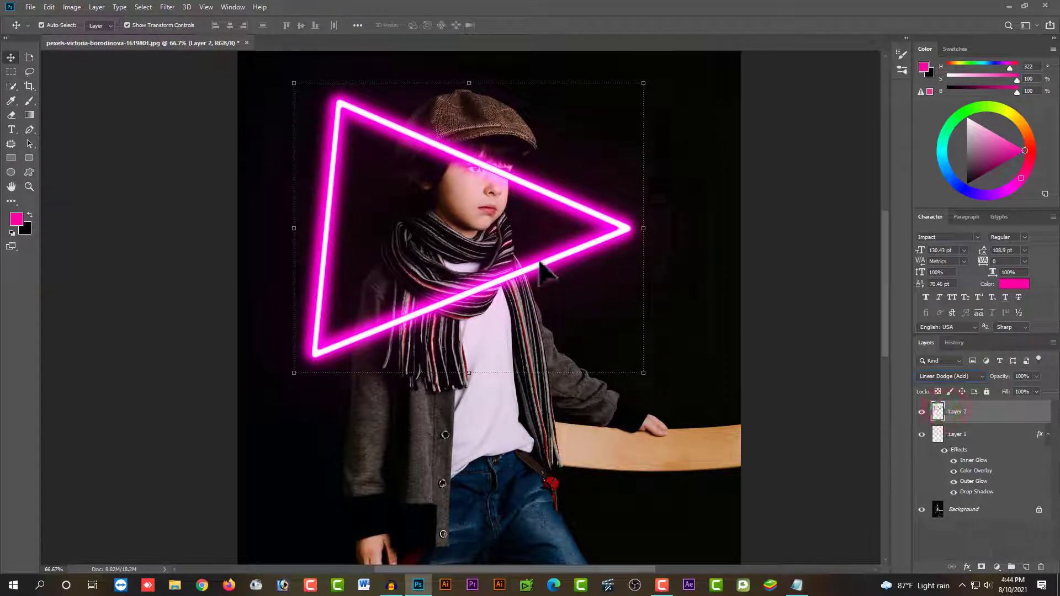
click(1034, 391)
click(1036, 391)
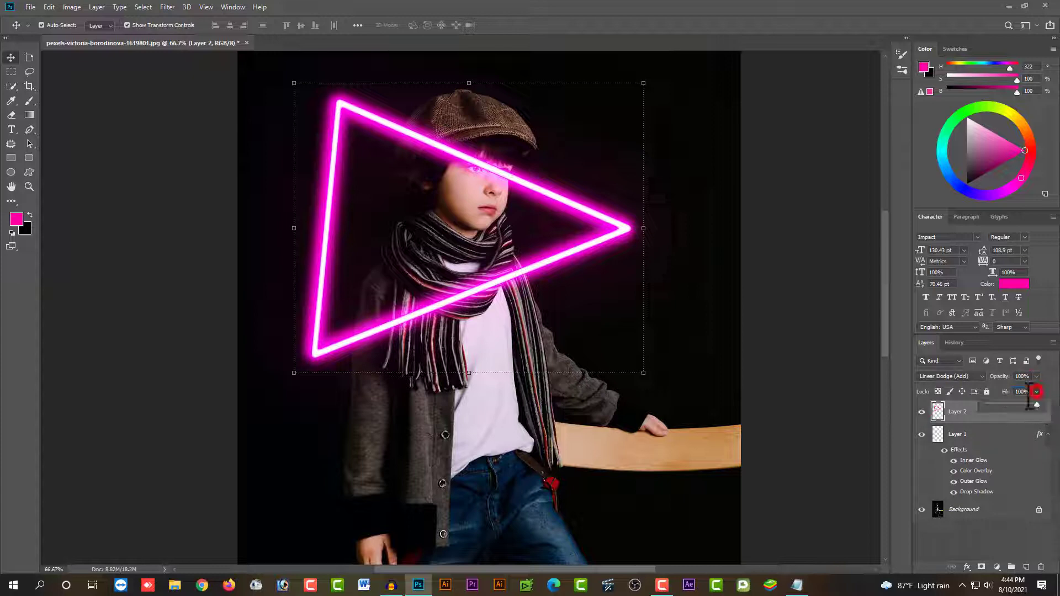
drag(994, 404, 993, 404)
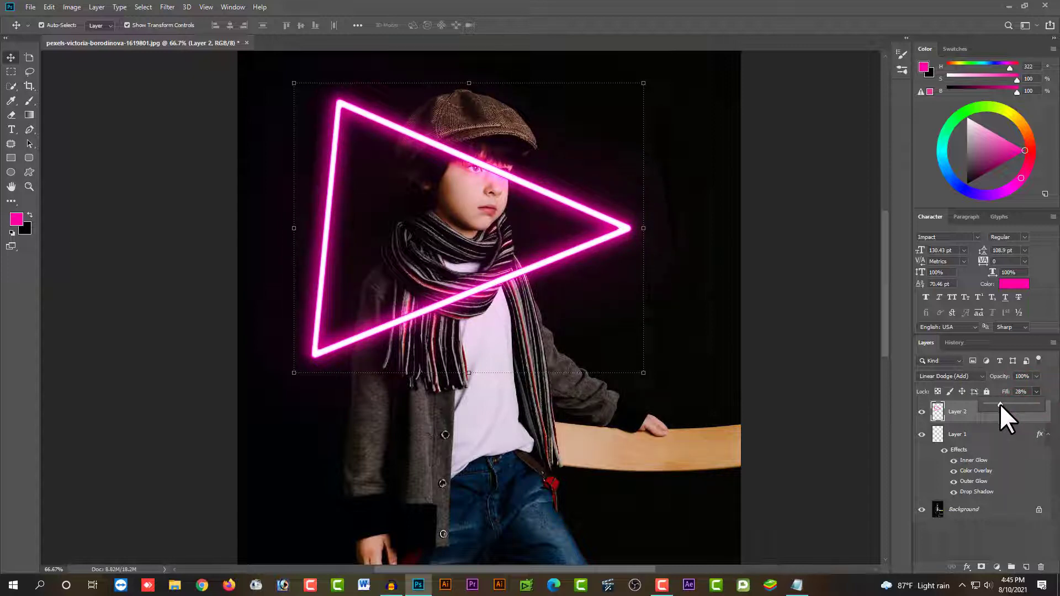
Step: Select Layer 1 and Layer 2 together
click(956, 435)
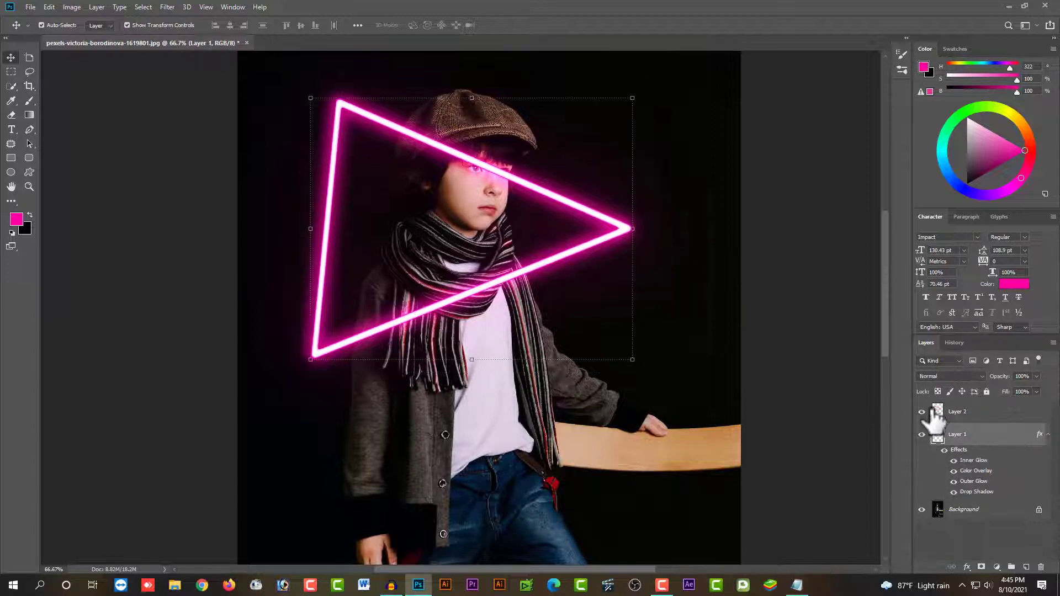
click(968, 412)
click(968, 434)
click(967, 410)
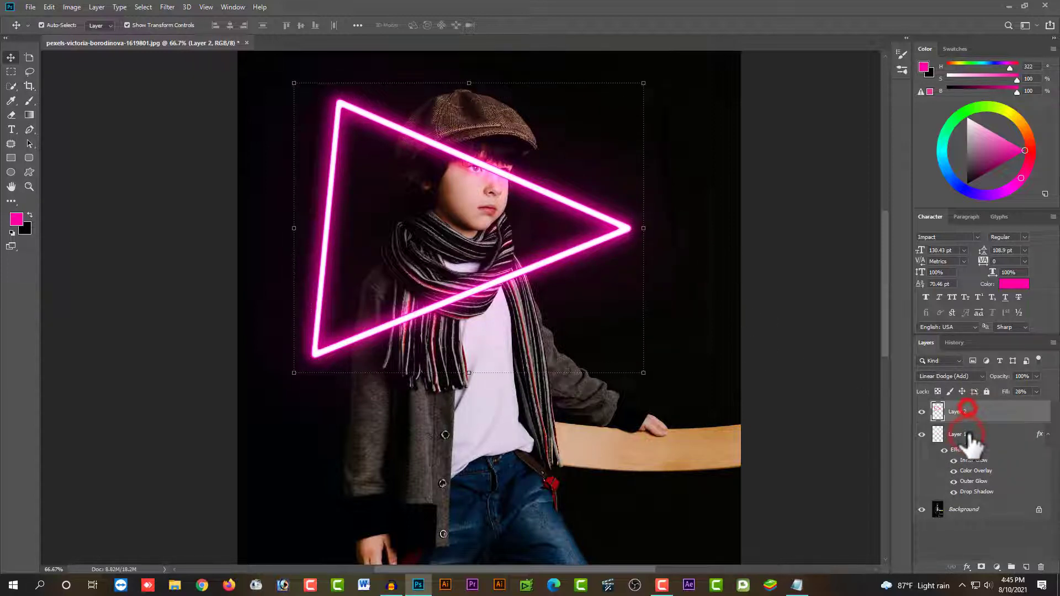
click(969, 434)
click(966, 411)
shift+click(971, 435)
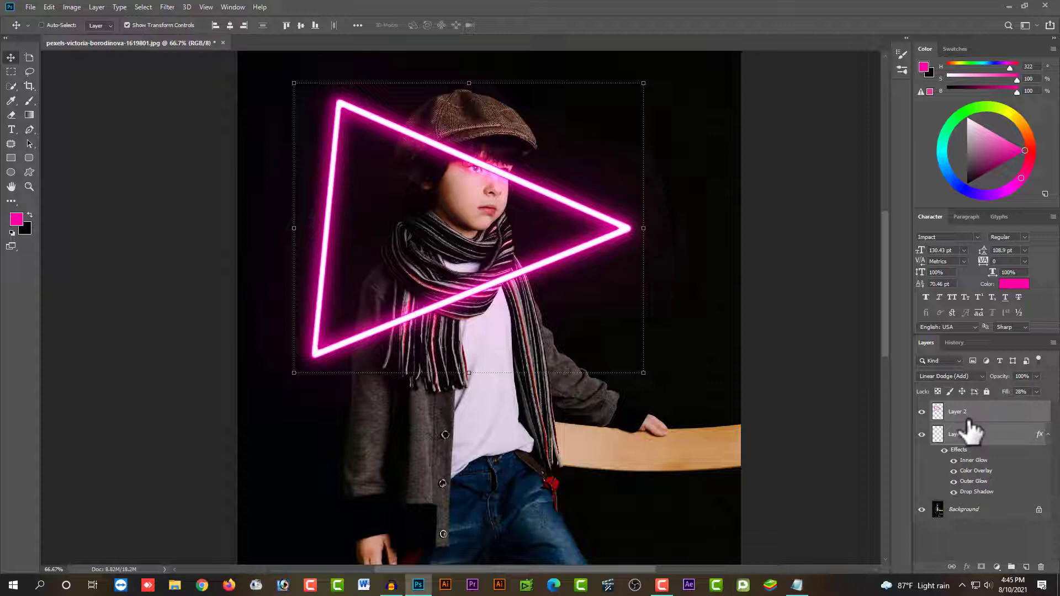
Step: Group both neon layers into Group 1, select the boy via Select > Subject, then reselect Group 1
key(ctrl+g)
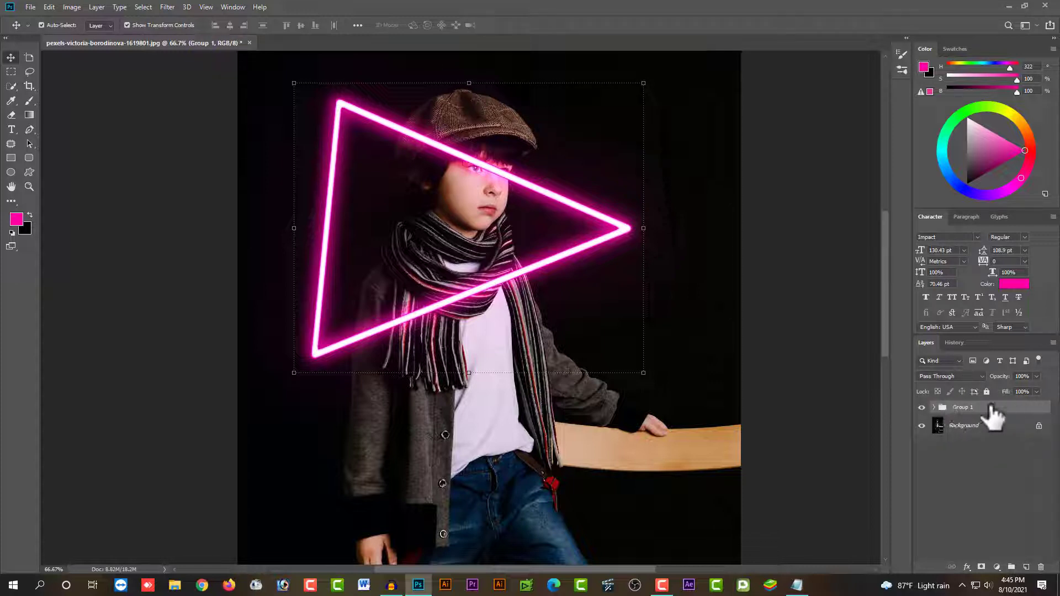
mouse_move(947, 410)
mouse_down()
mouse_move(869, 389)
mouse_move(514, 146)
mouse_up()
click(965, 430)
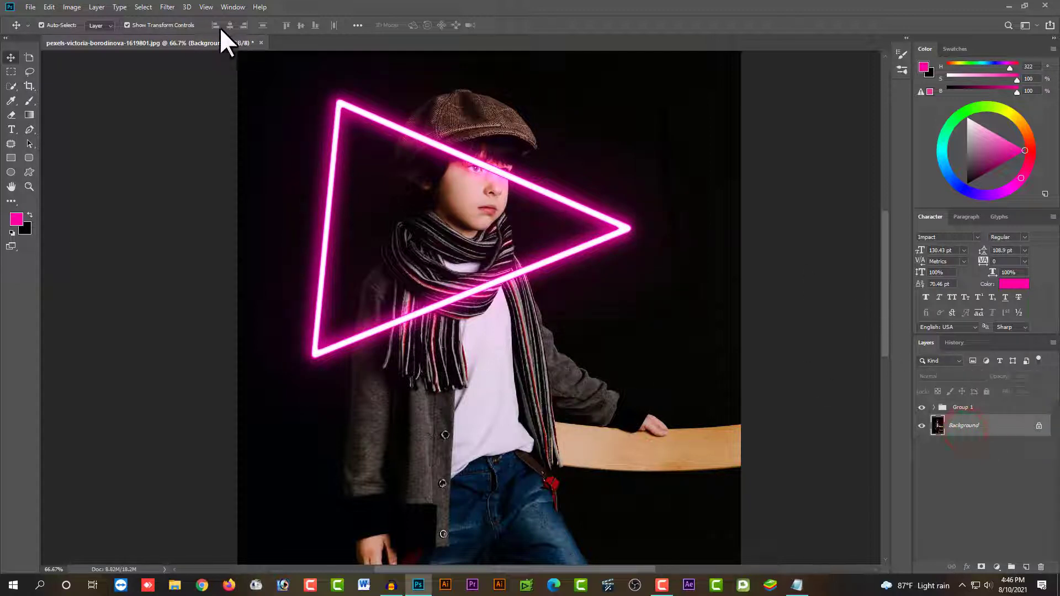
click(143, 7)
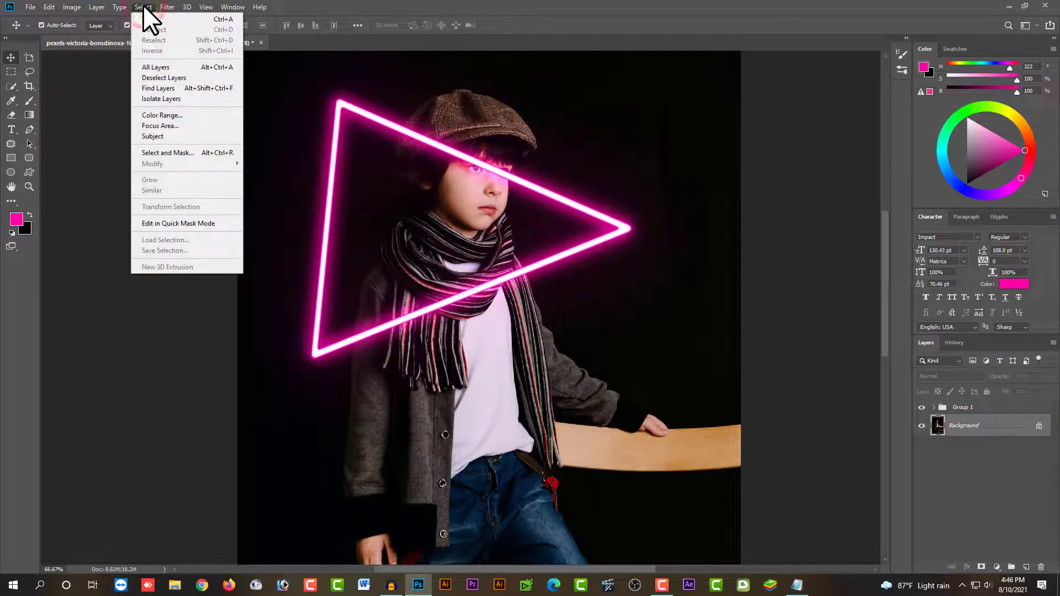
click(178, 137)
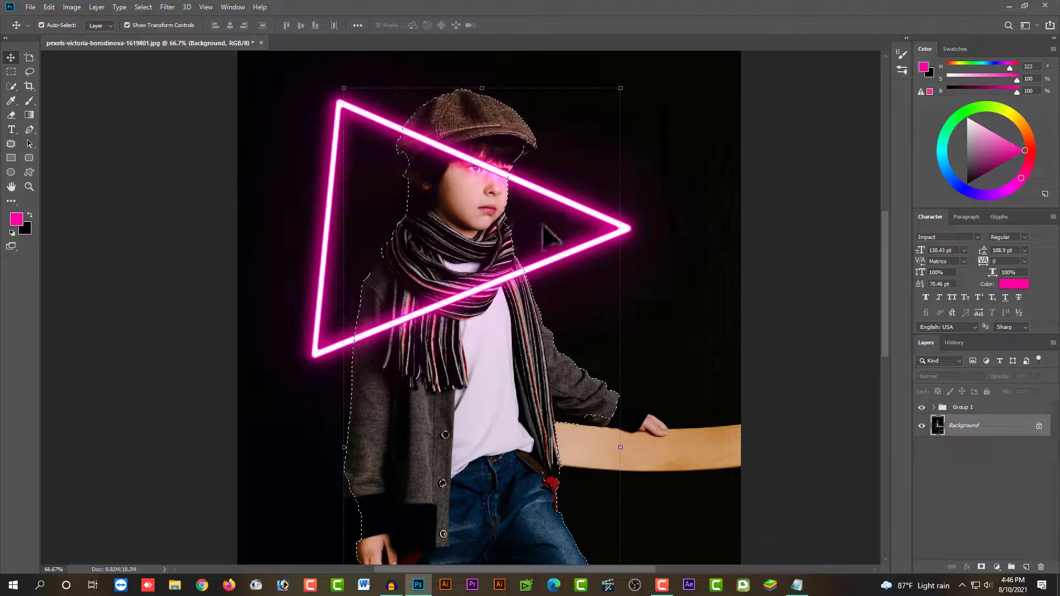
click(987, 391)
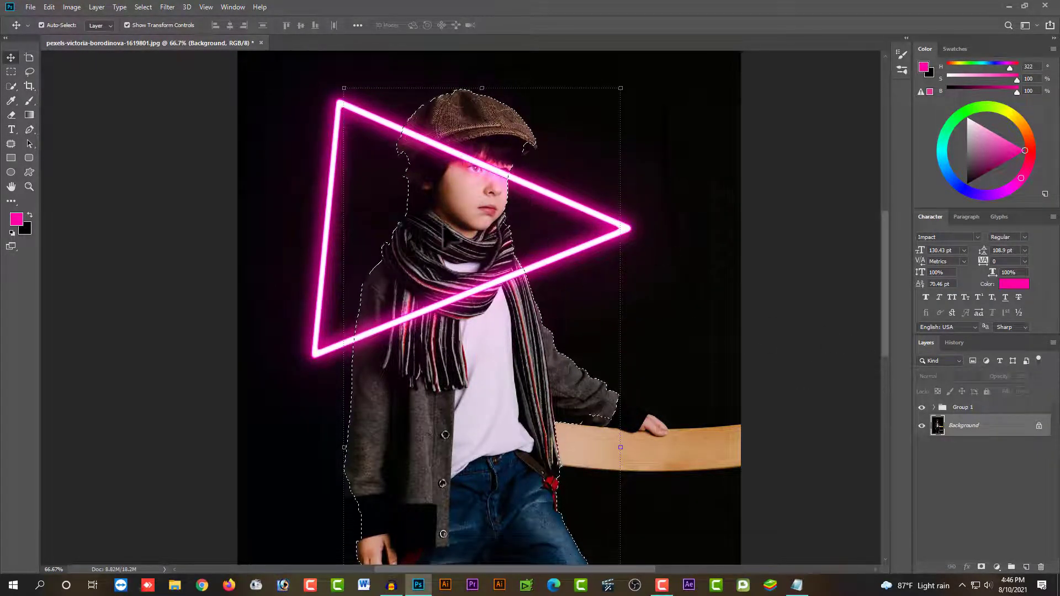
click(971, 407)
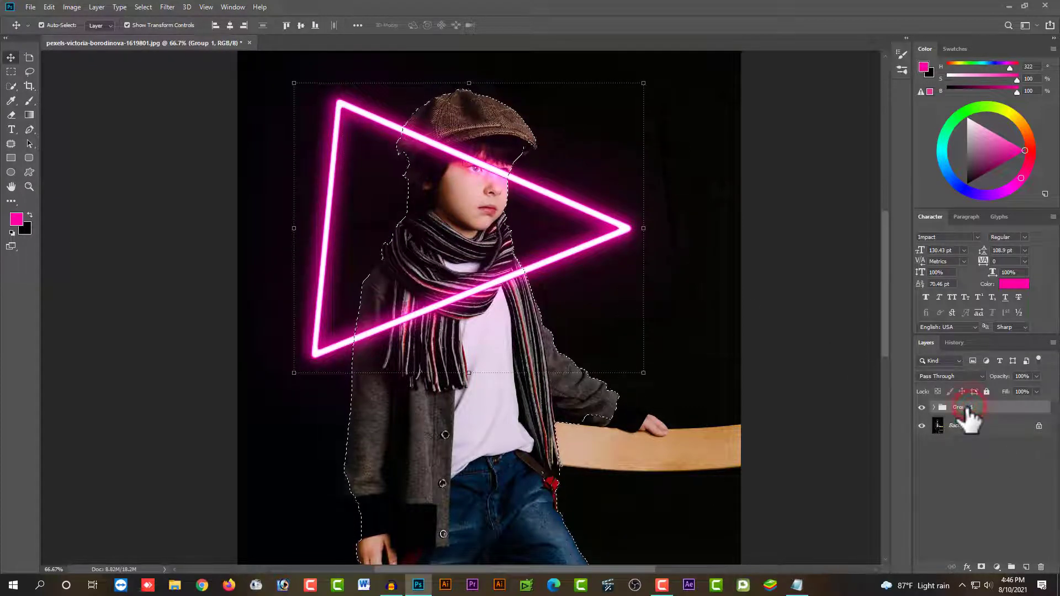
Step: Add a layer mask to Group 1 from the boy selection and invert it with Ctrl+I
click(982, 568)
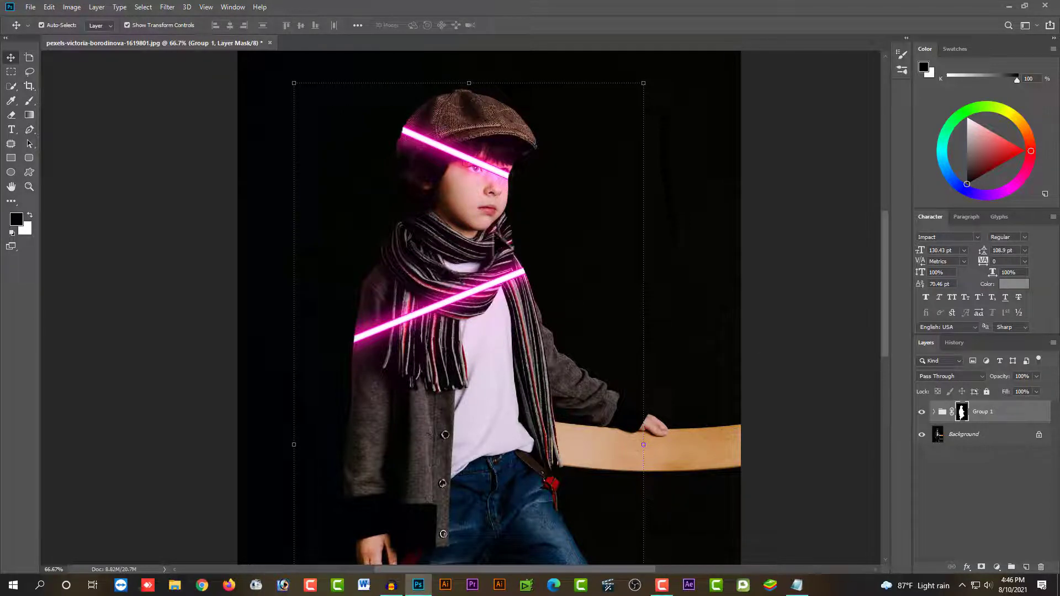
click(964, 422)
key(ctrl)
key(ctrl+i)
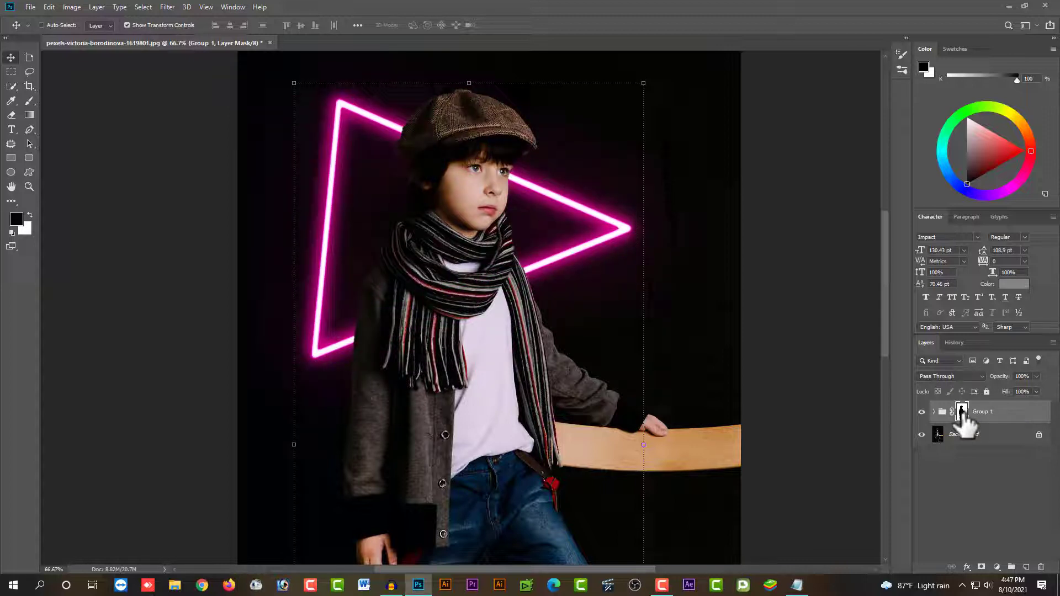
key(ctrl+i)
key(ctrl+i)
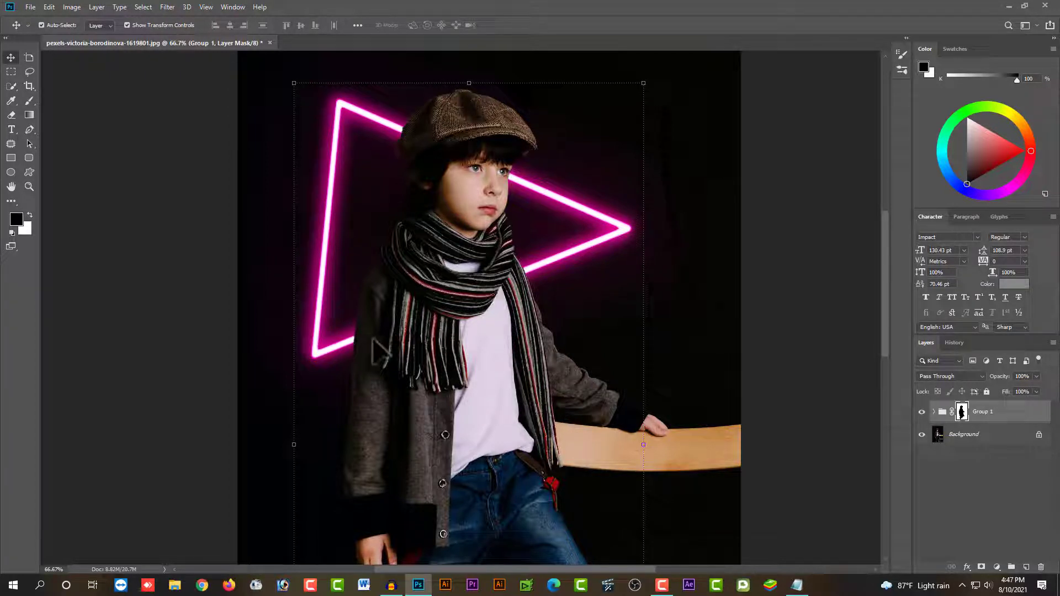
Step: Paint white on Group 1's mask with an enlarged brush to reveal the triangle's lower edge over the scarf
click(962, 413)
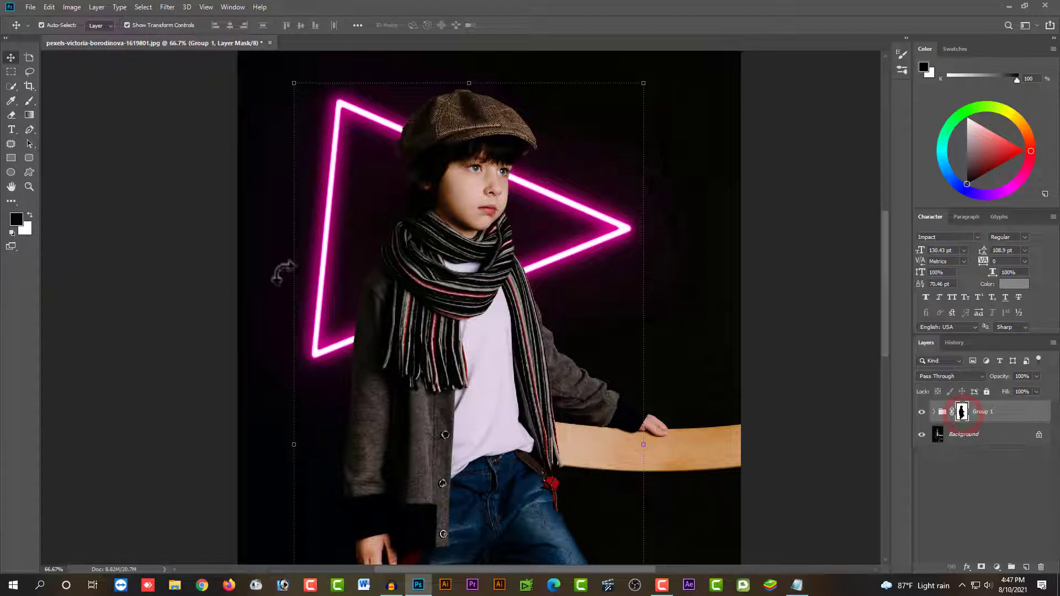
click(29, 101)
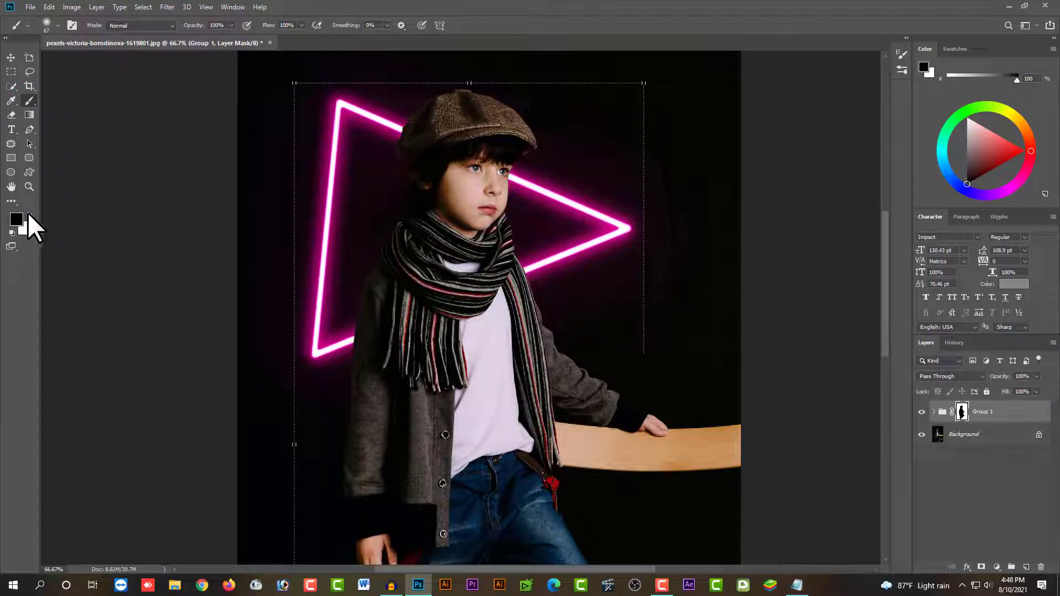
click(28, 214)
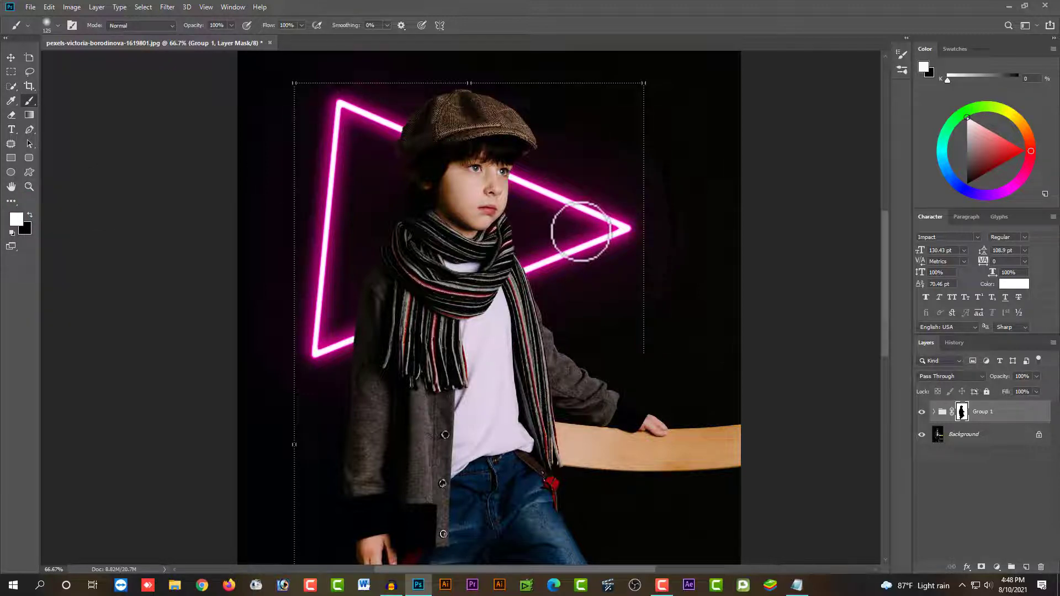
key(bracketright)
key(bracketright)
key(bracketright)
drag(552, 260, 364, 337)
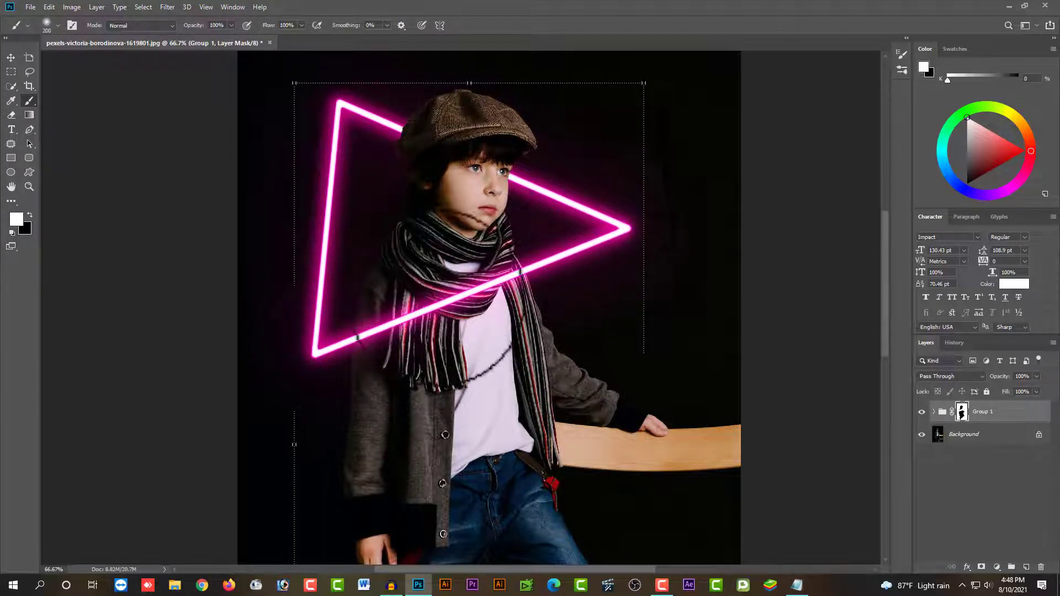
click(11, 58)
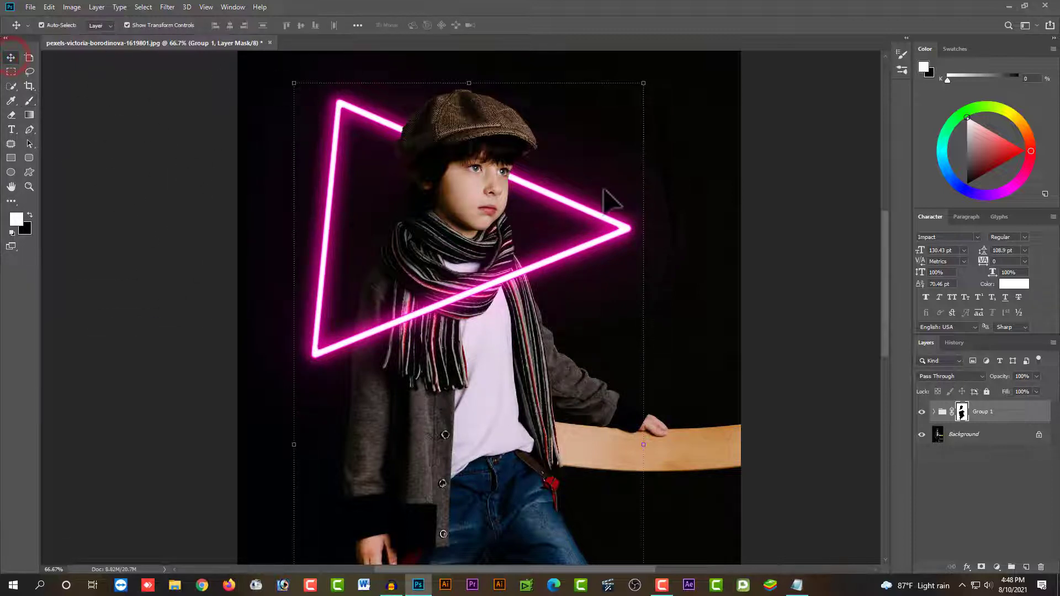
click(667, 386)
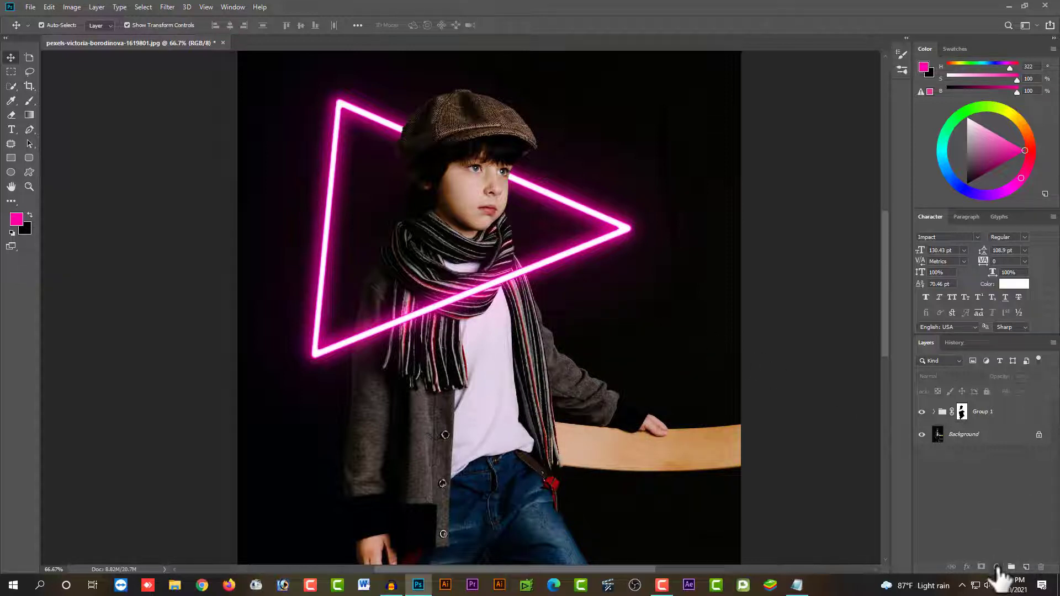
Step: Add a colorized Hue/Saturation adjustment layer with hue 320 and saturation 79
click(997, 567)
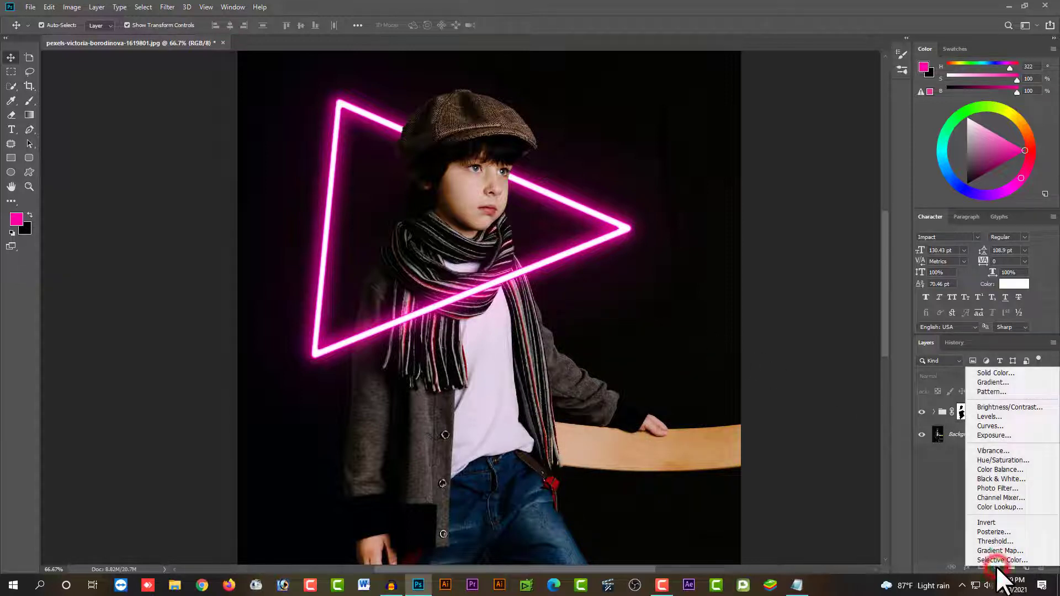
click(999, 460)
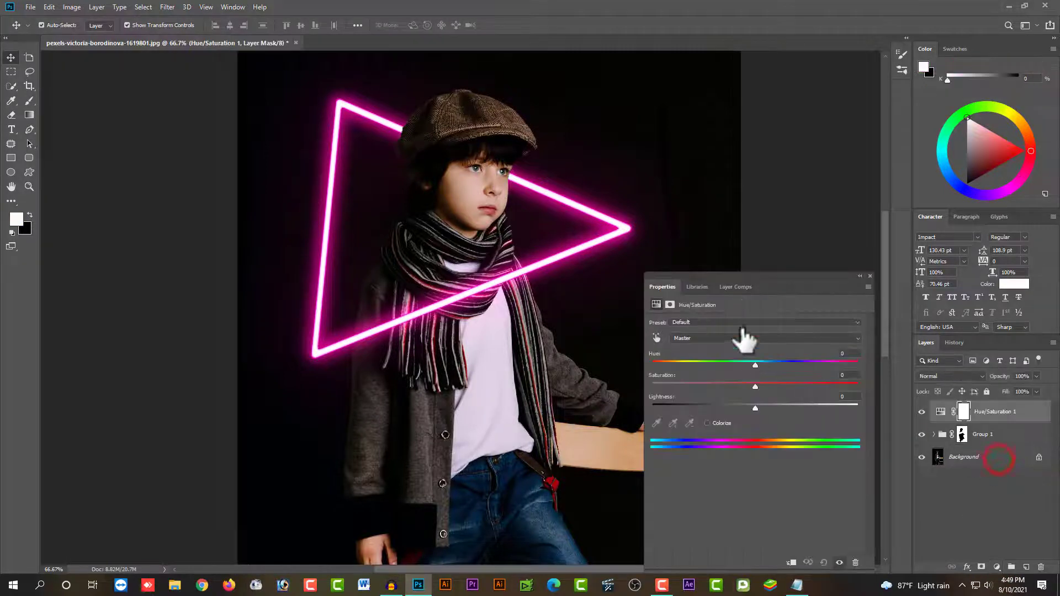
drag(730, 277, 674, 187)
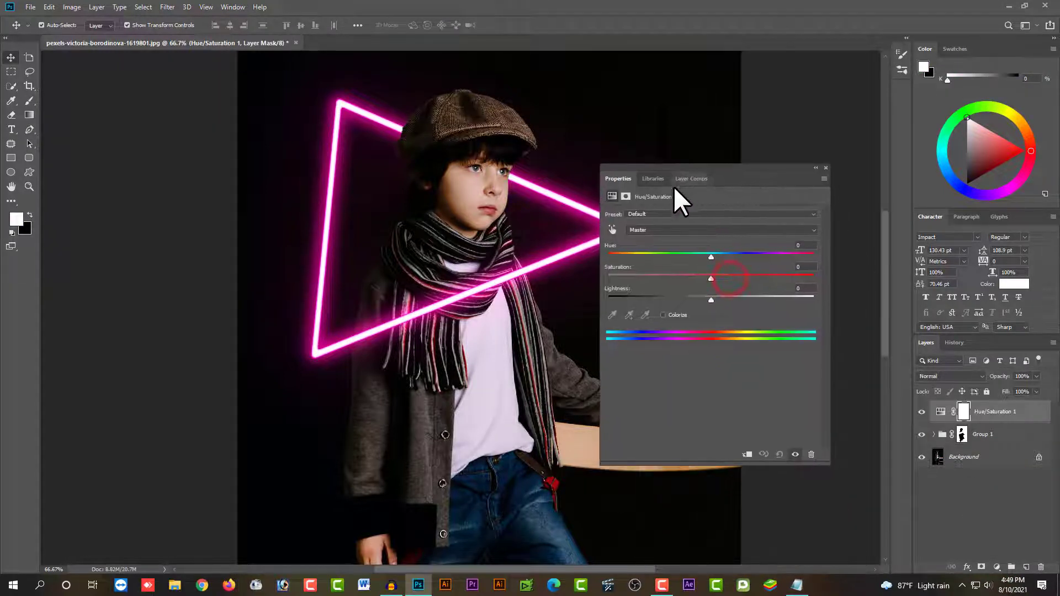
click(663, 314)
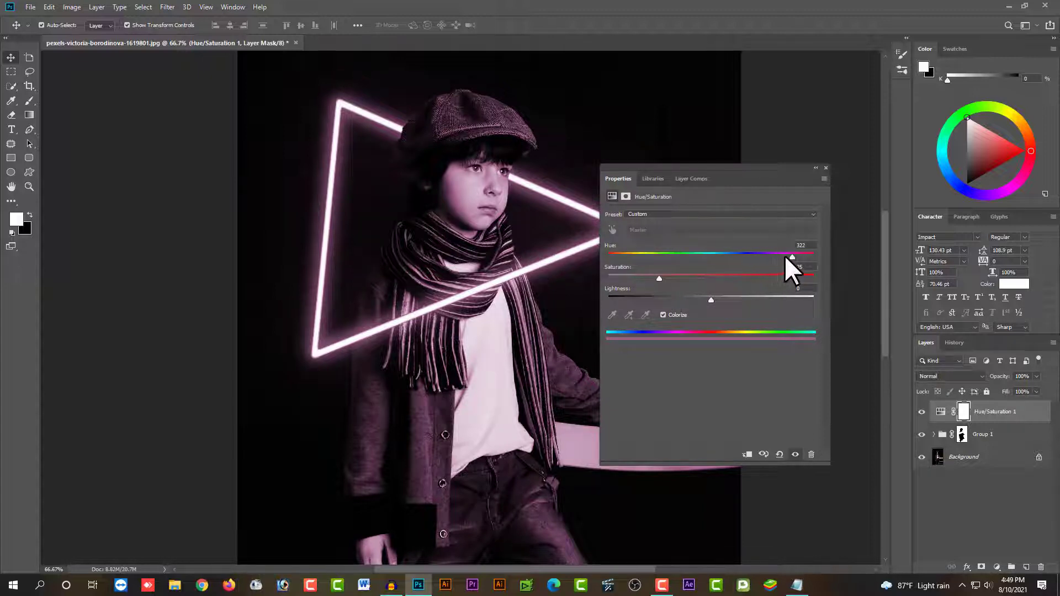
drag(784, 255, 714, 254)
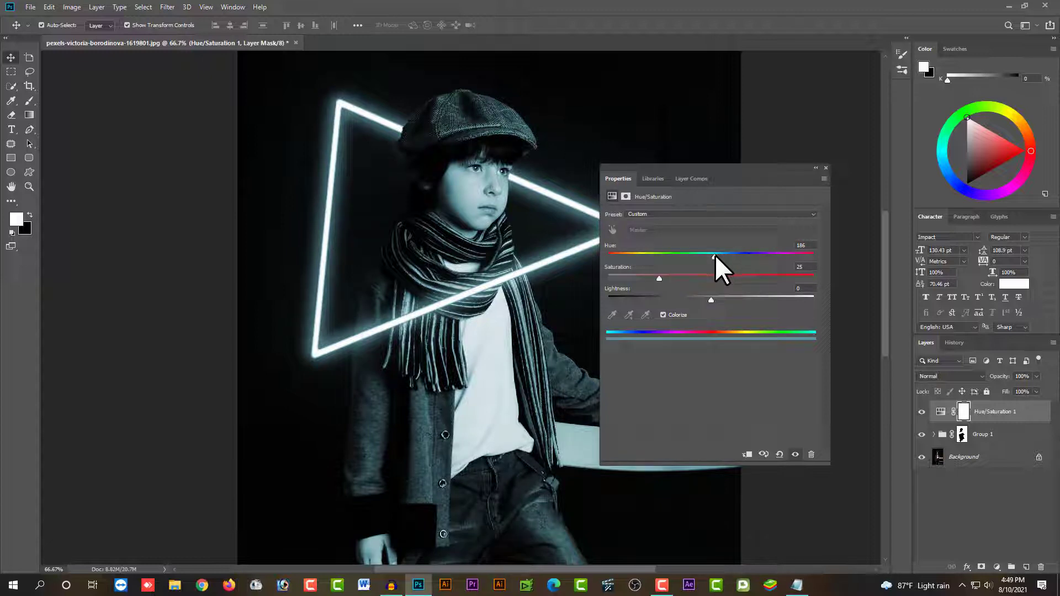
mouse_move(663, 276)
mouse_down()
mouse_move(745, 280)
mouse_move(791, 257)
mouse_move(747, 277)
mouse_move(770, 280)
mouse_up()
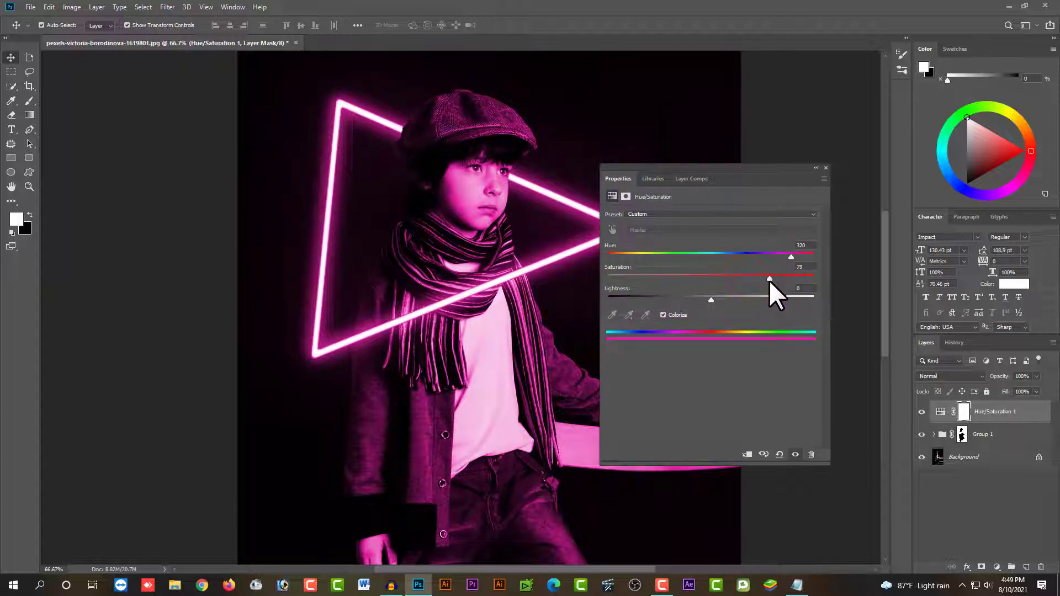
mouse_move(712, 300)
mouse_down()
mouse_move(689, 301)
mouse_move(711, 298)
mouse_up()
Step: Close the Hue/Saturation properties and add an empty Layer 3 directly above the Background
click(827, 168)
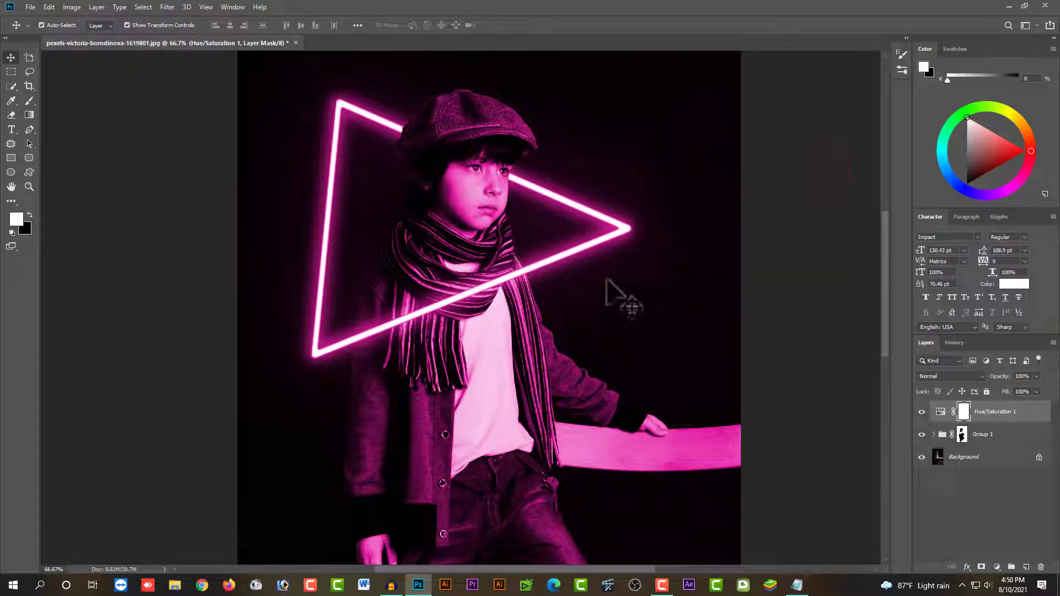
key(ctrl+minus)
key(ctrl+minus)
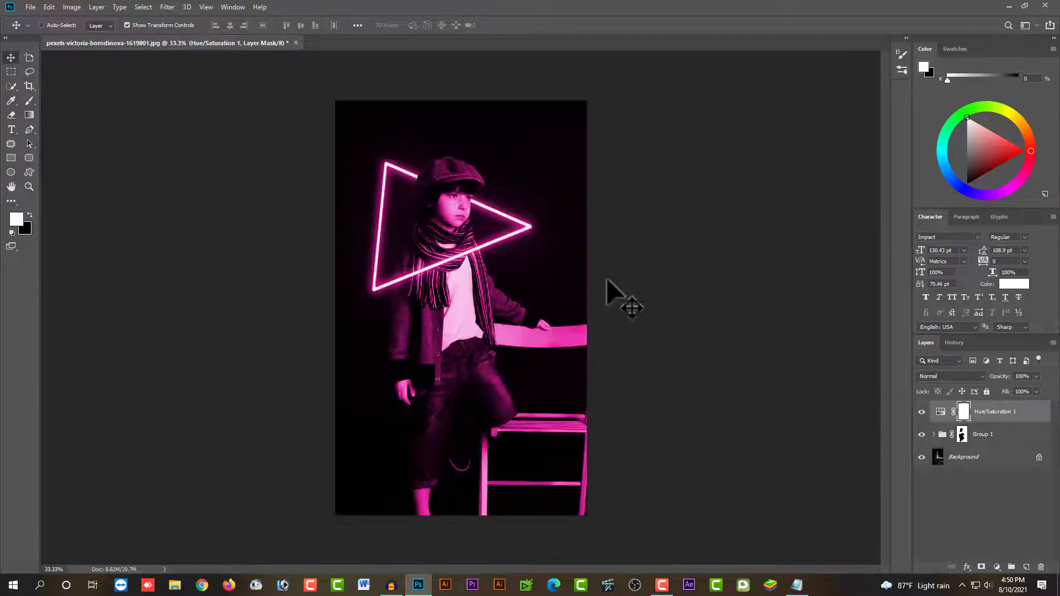
key(ctrl+plus)
key(ctrl)
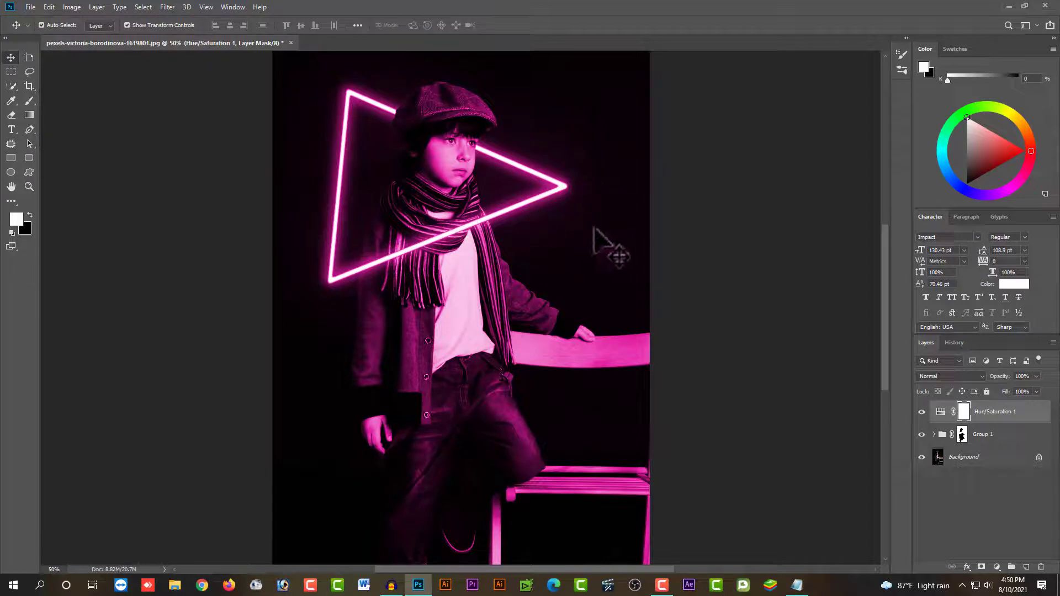
click(979, 460)
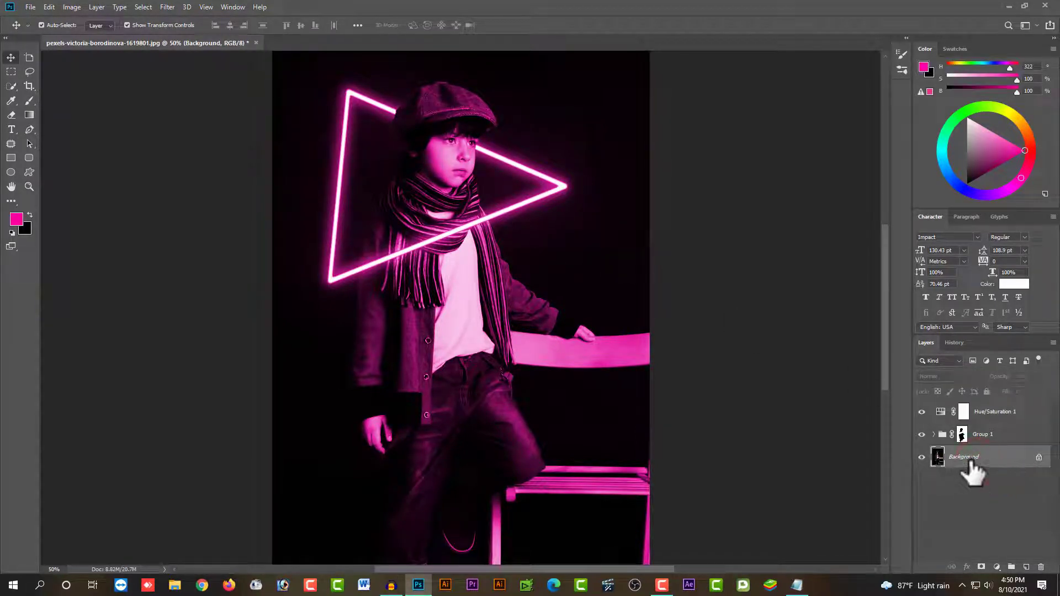
click(984, 436)
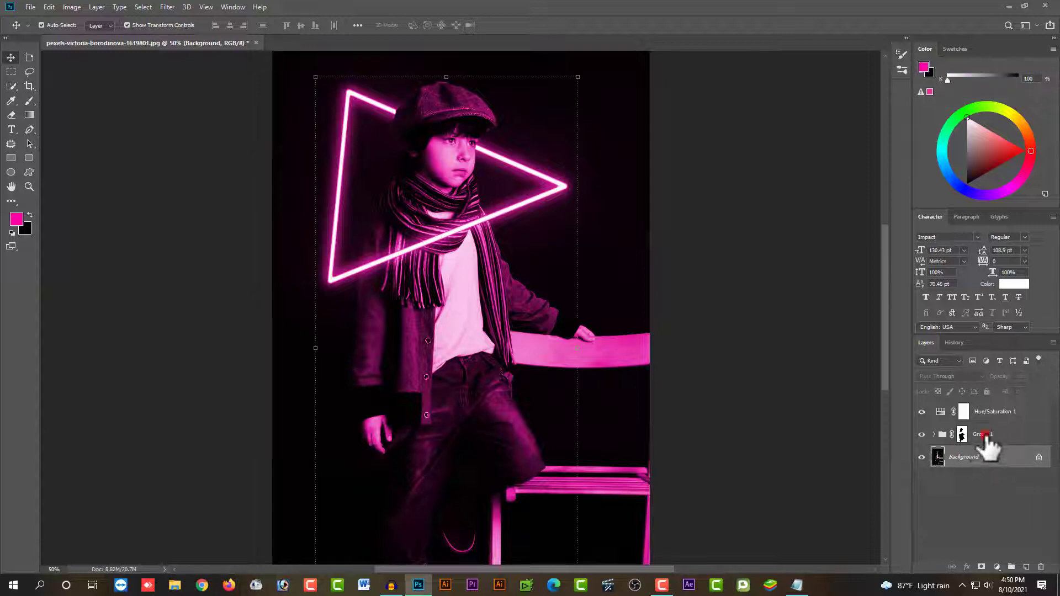
click(993, 413)
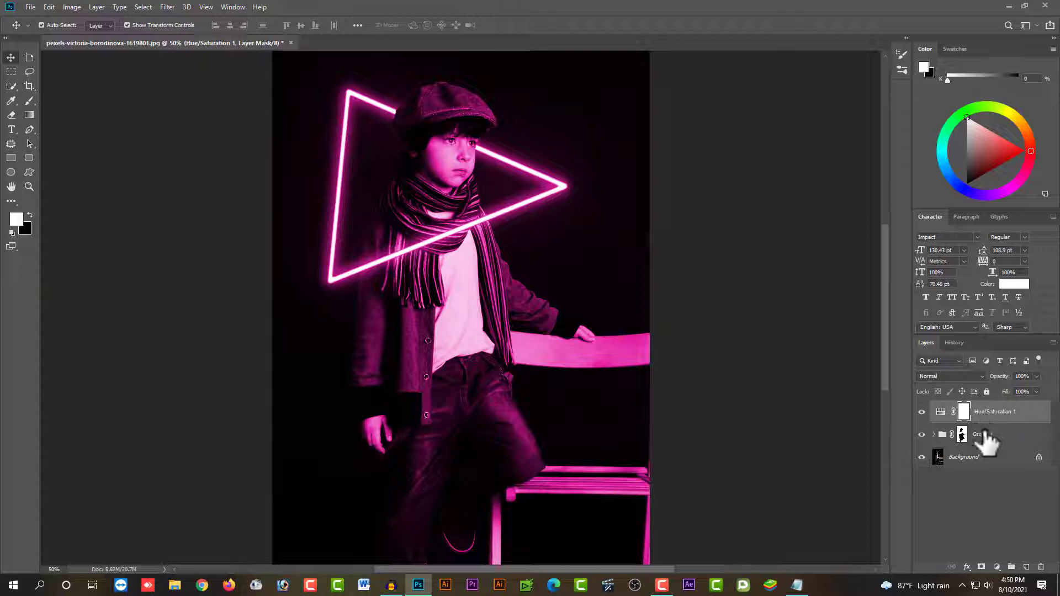
click(986, 494)
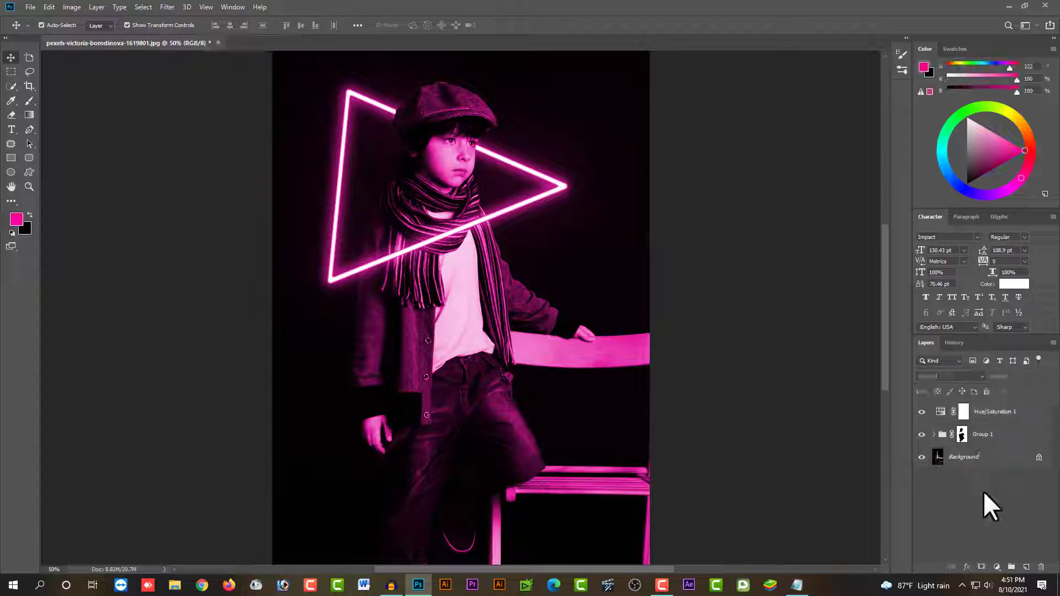
click(982, 463)
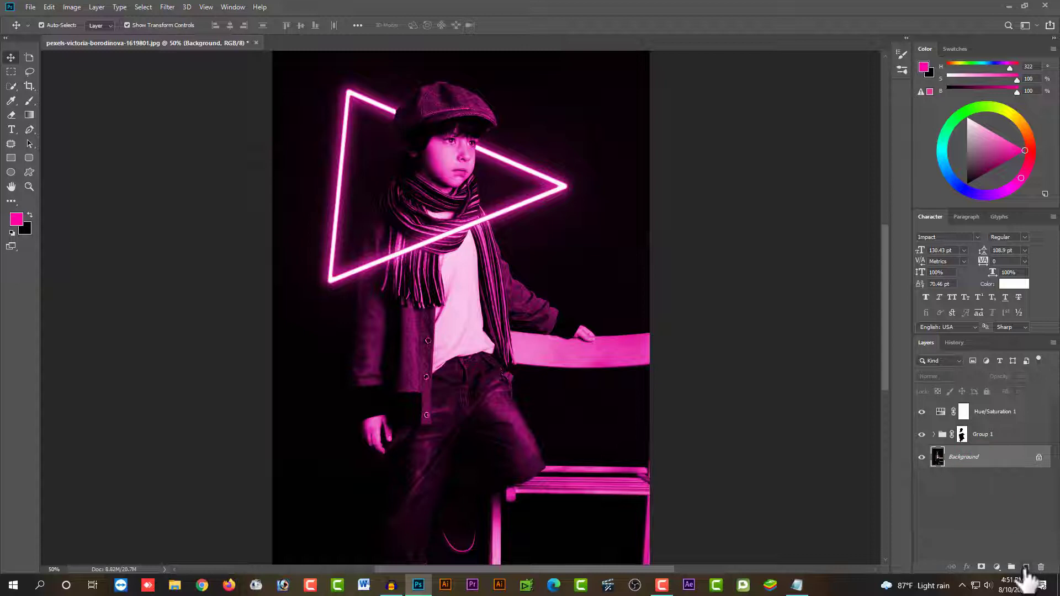
click(1027, 567)
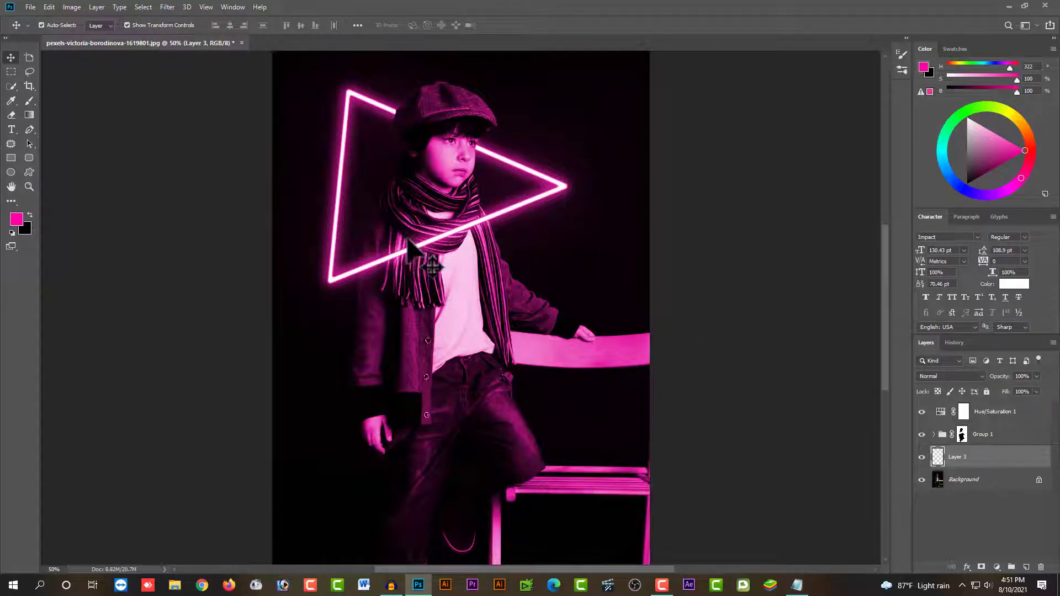
click(28, 99)
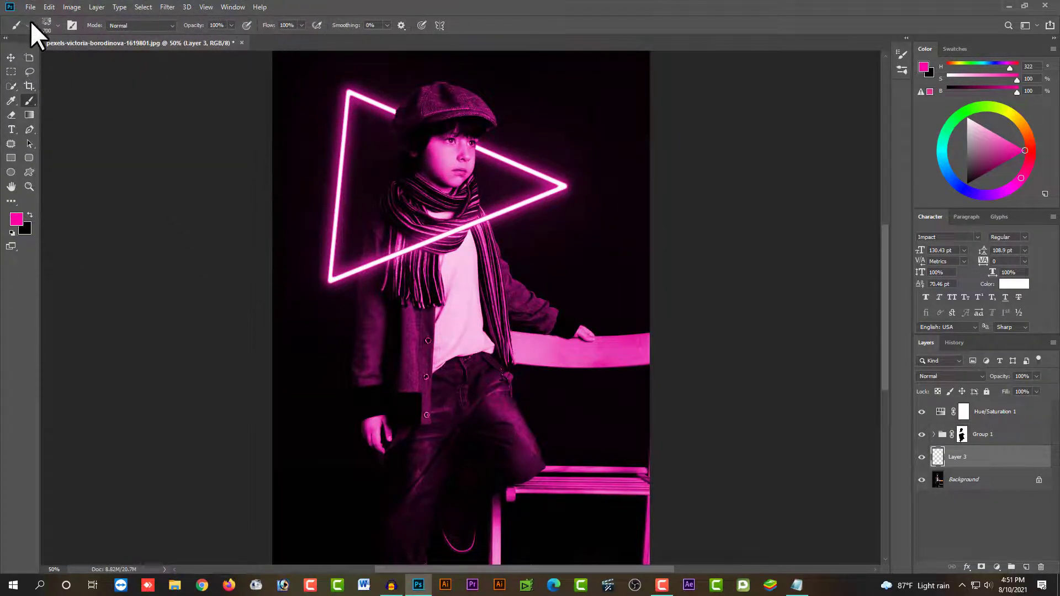
Step: Choose a textured grunge brush tip in Brush Settings
click(56, 22)
click(58, 21)
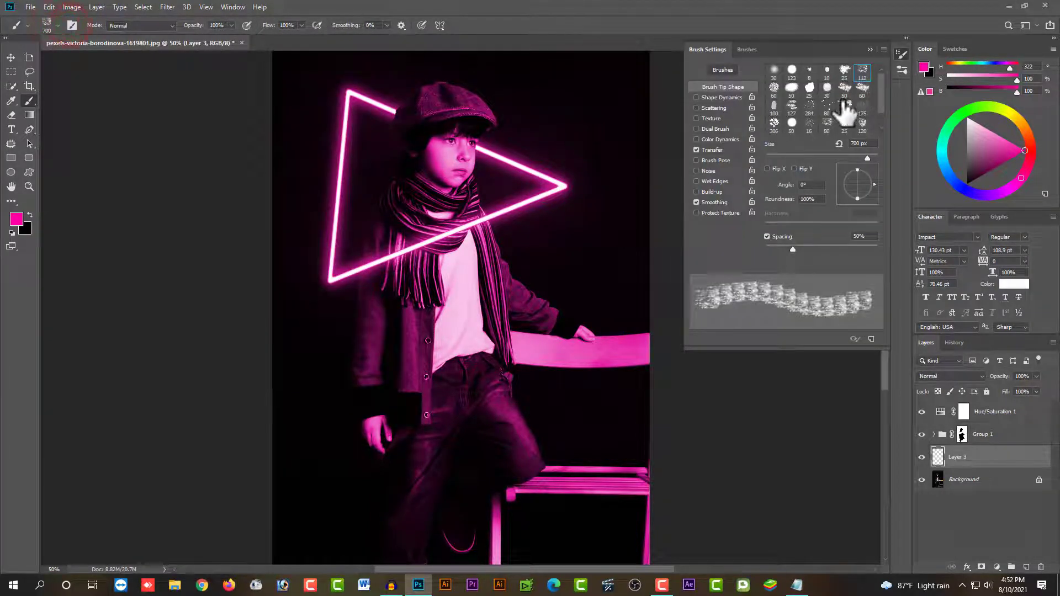
click(844, 104)
click(862, 71)
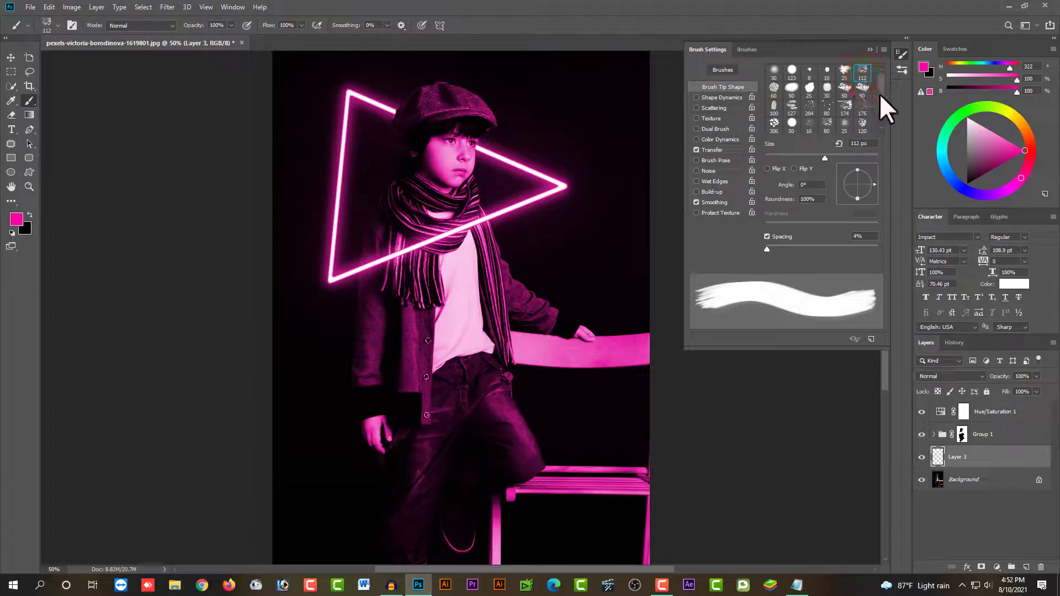
click(881, 98)
click(826, 107)
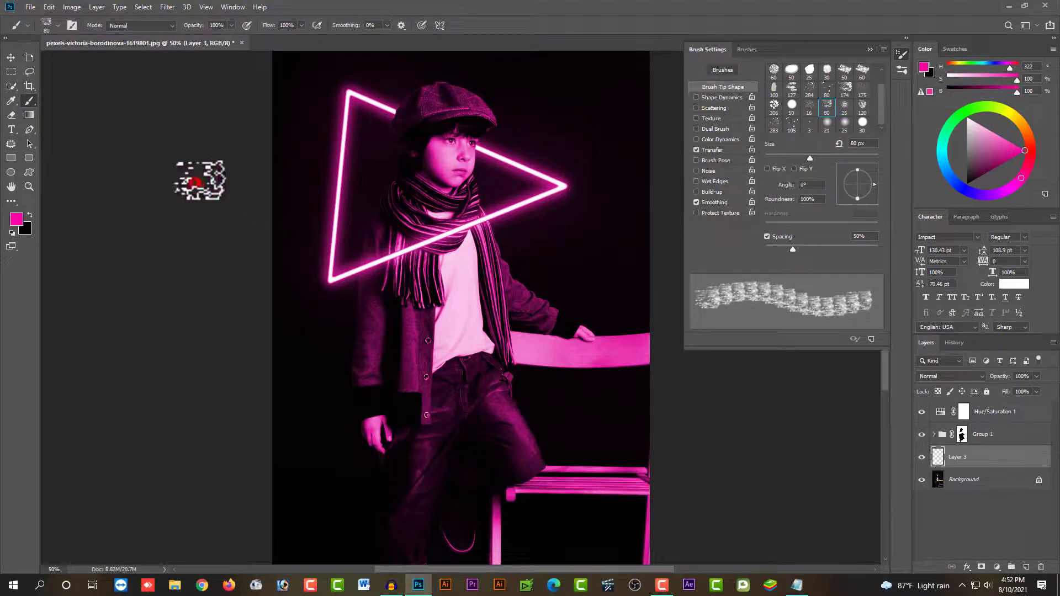
click(192, 184)
Step: Enlarge the brush and paint pink grunge strokes down the left side and across the background
key(bracketright)
key(bracketright)
key(bracketright)
key(bracketright)
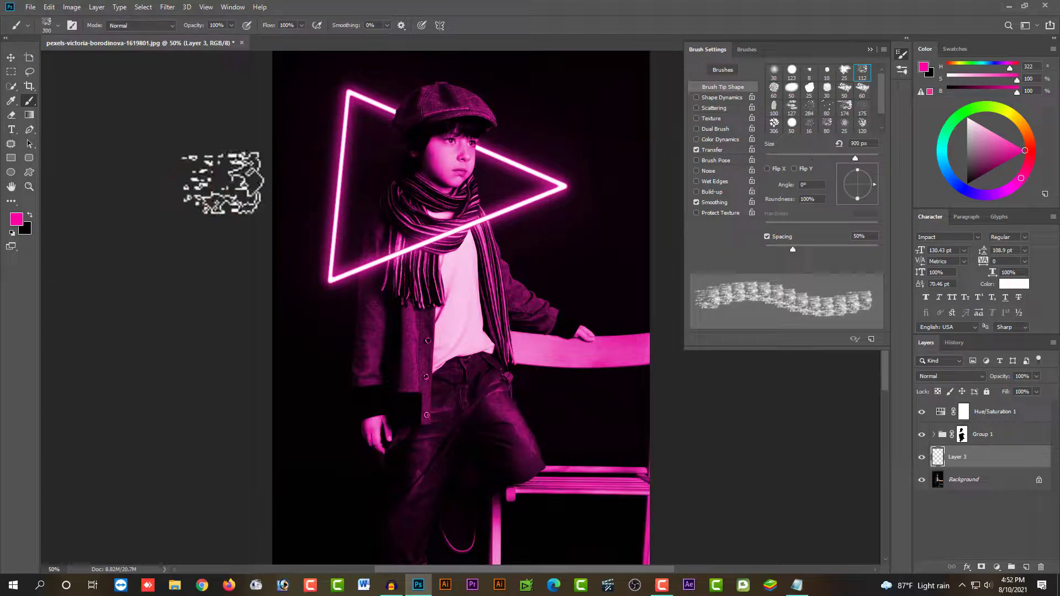
key(bracketright)
key(bracketright)
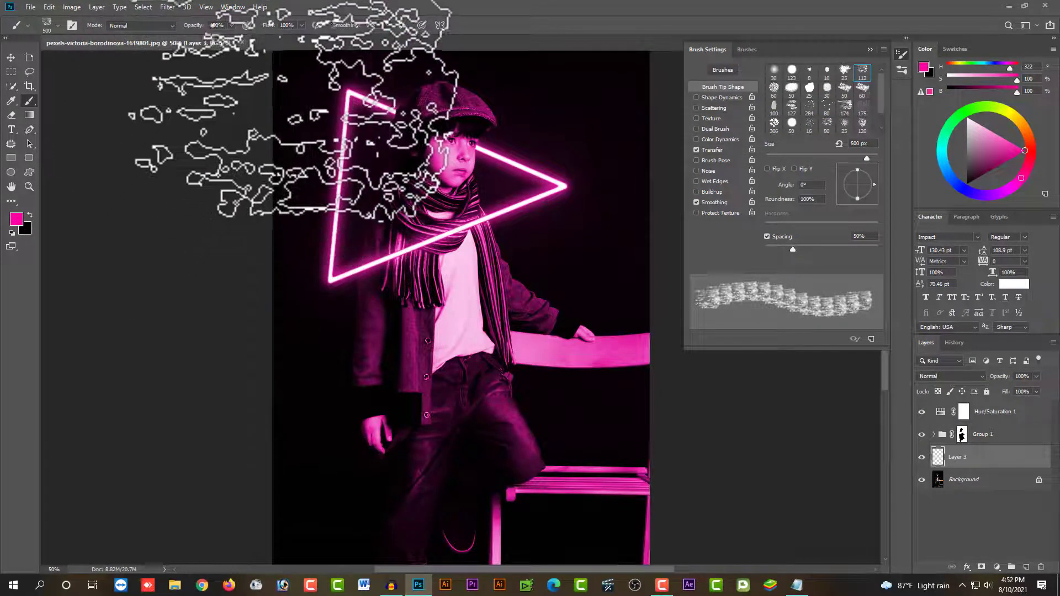
drag(293, 113, 288, 475)
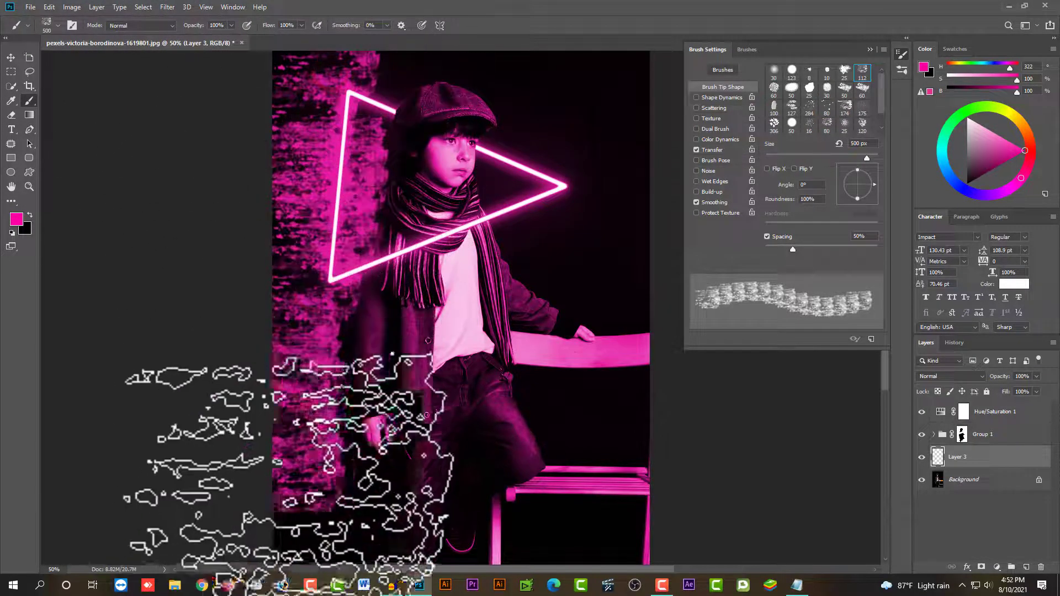
mouse_move(663, 232)
mouse_down()
mouse_move(599, 226)
mouse_move(580, 391)
mouse_move(461, 473)
mouse_move(769, 474)
mouse_move(326, 395)
mouse_up()
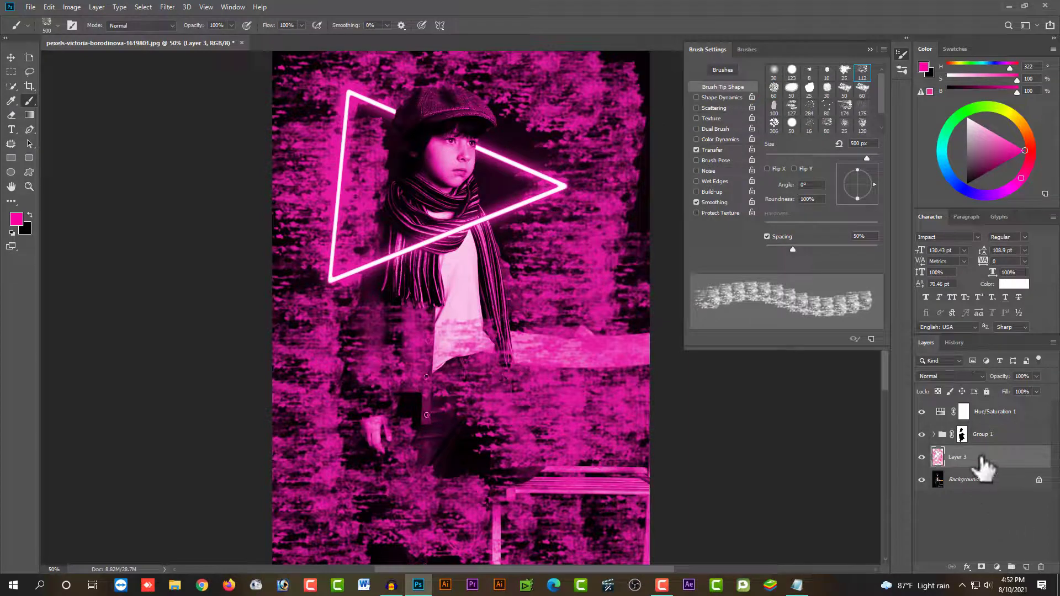
Step: Add a mask to Layer 3 and paint black at 45% flow over the boy's hat and face
click(982, 569)
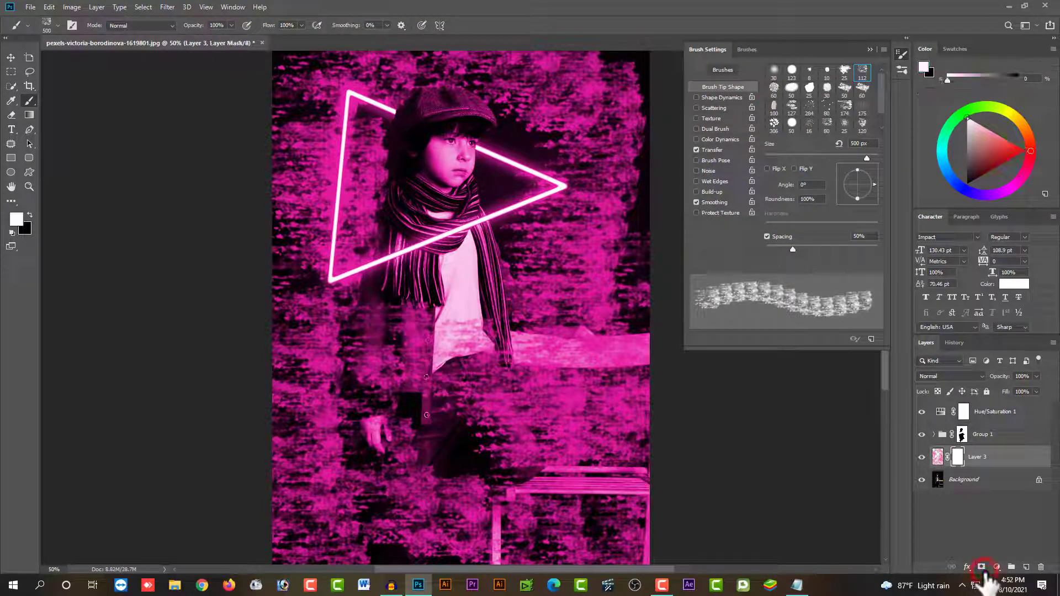
click(29, 214)
click(28, 215)
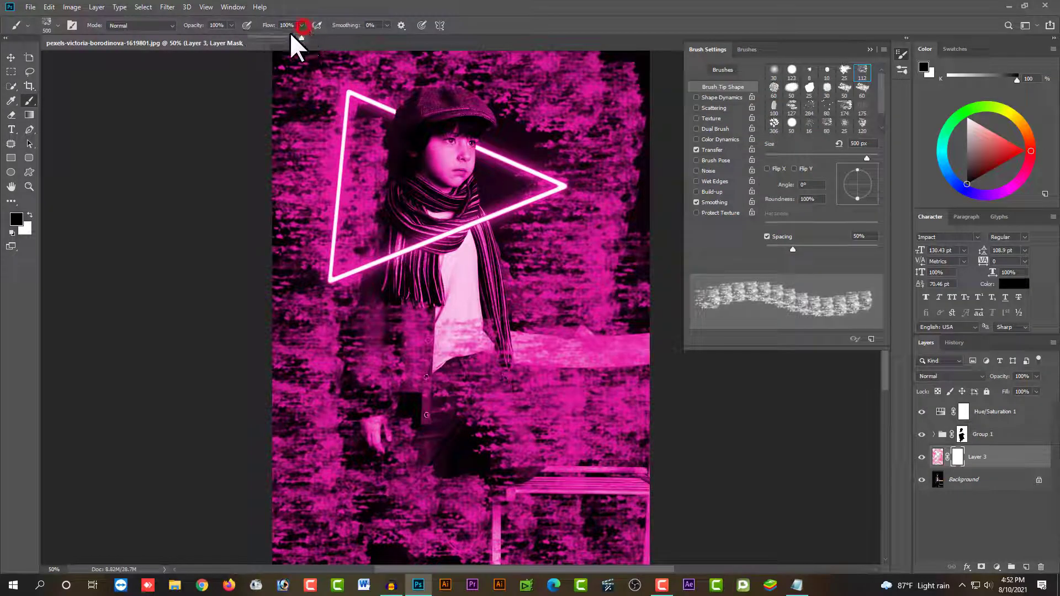
drag(302, 25, 273, 35)
drag(572, 177, 381, 17)
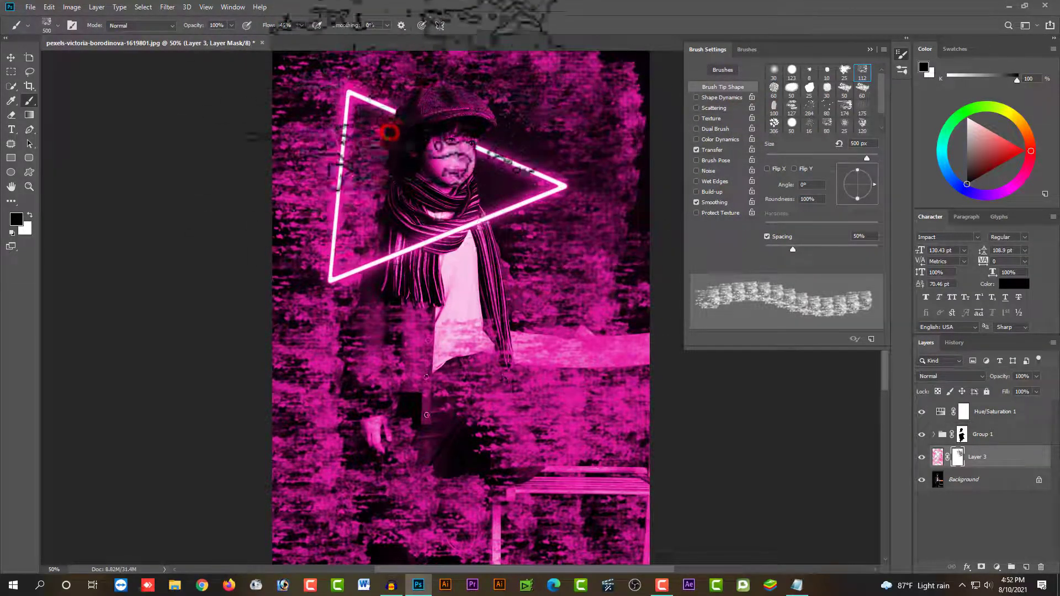
drag(381, 105, 302, 103)
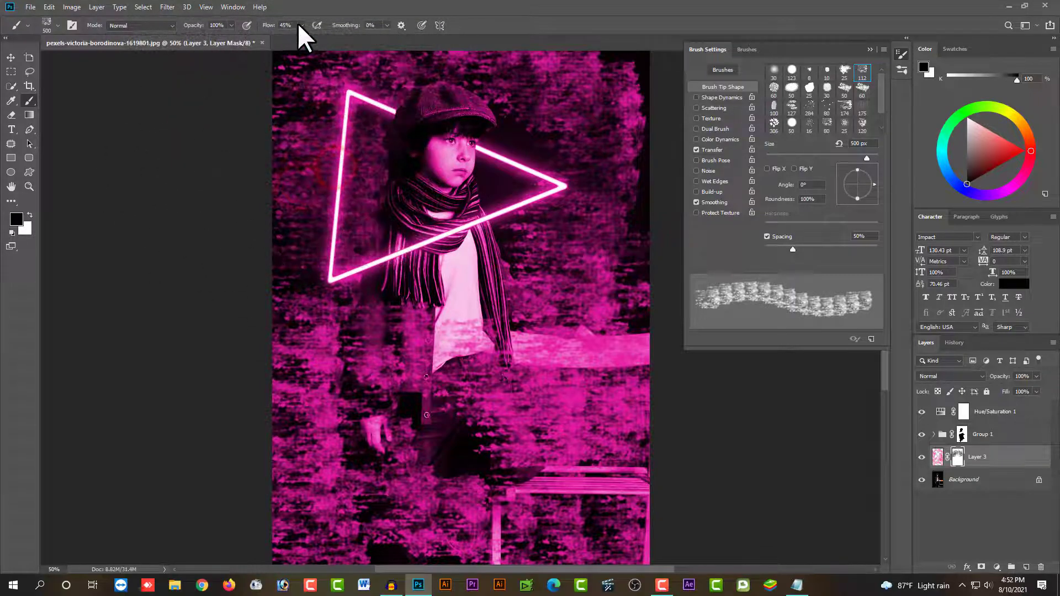
Step: Raise flow to 76% and mask the texture off the boy's body, scarf, legs and right side
drag(302, 37, 319, 37)
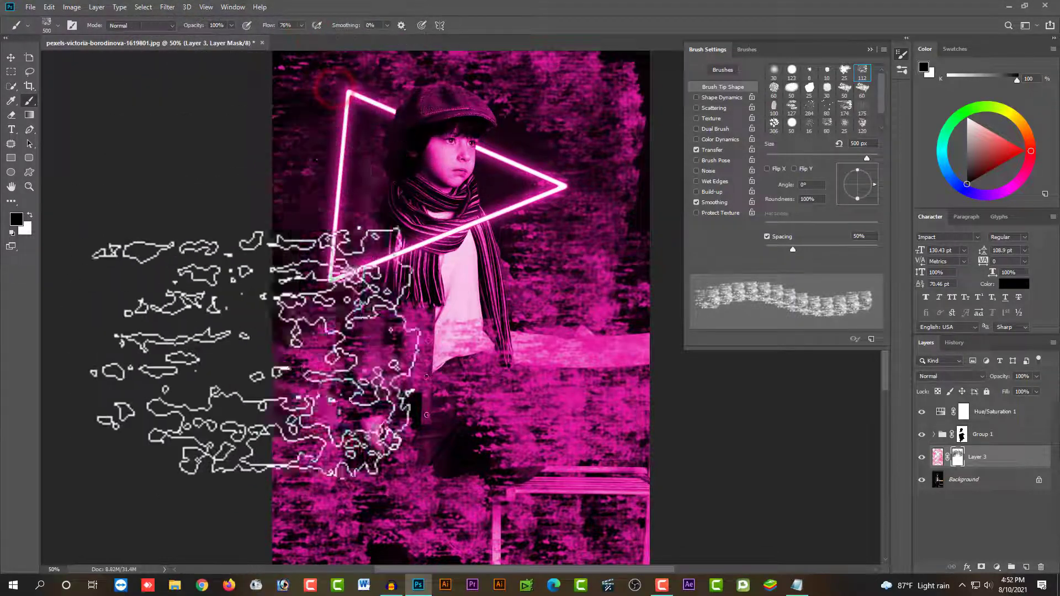
mouse_move(392, 243)
mouse_down()
mouse_move(450, 342)
mouse_move(409, 332)
mouse_move(404, 390)
mouse_move(381, 420)
mouse_up()
mouse_move(616, 431)
mouse_down()
mouse_move(414, 508)
mouse_move(326, 441)
mouse_move(276, 492)
mouse_up()
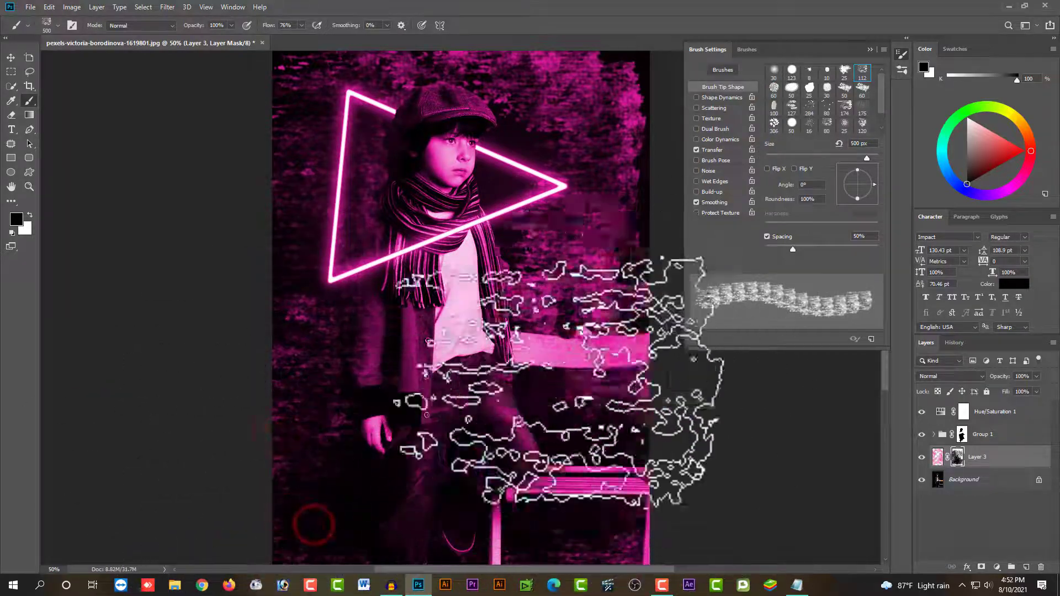
mouse_move(546, 293)
mouse_down()
mouse_move(627, 320)
mouse_move(533, 355)
mouse_move(586, 172)
mouse_move(594, 312)
mouse_move(616, 94)
mouse_move(508, 47)
mouse_move(544, 93)
mouse_up()
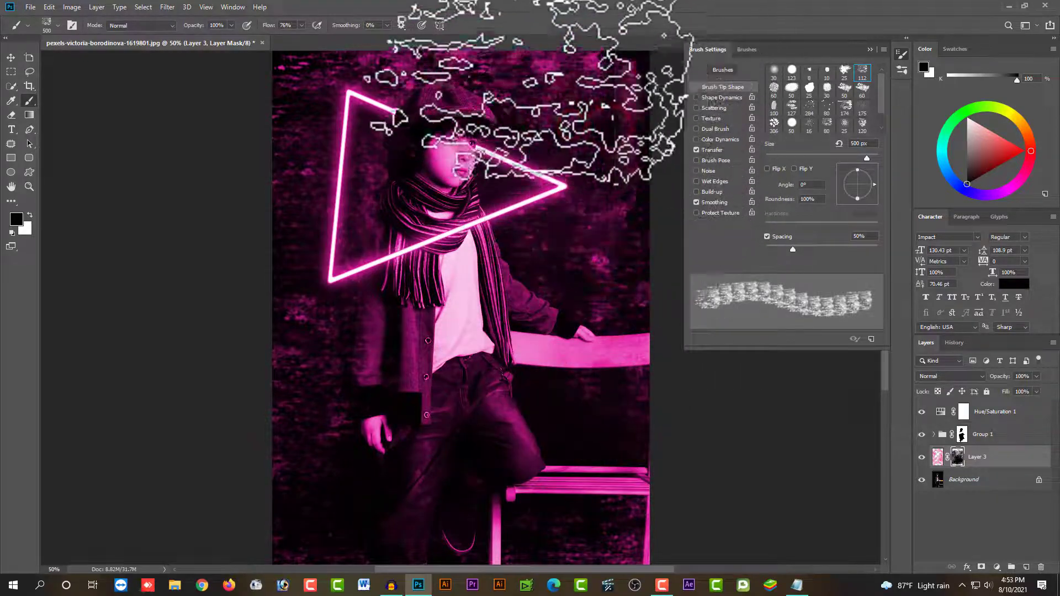
Step: Dock the document window back into the workspace and select the Hue/Saturation 1 layer
drag(584, 47, 615, 53)
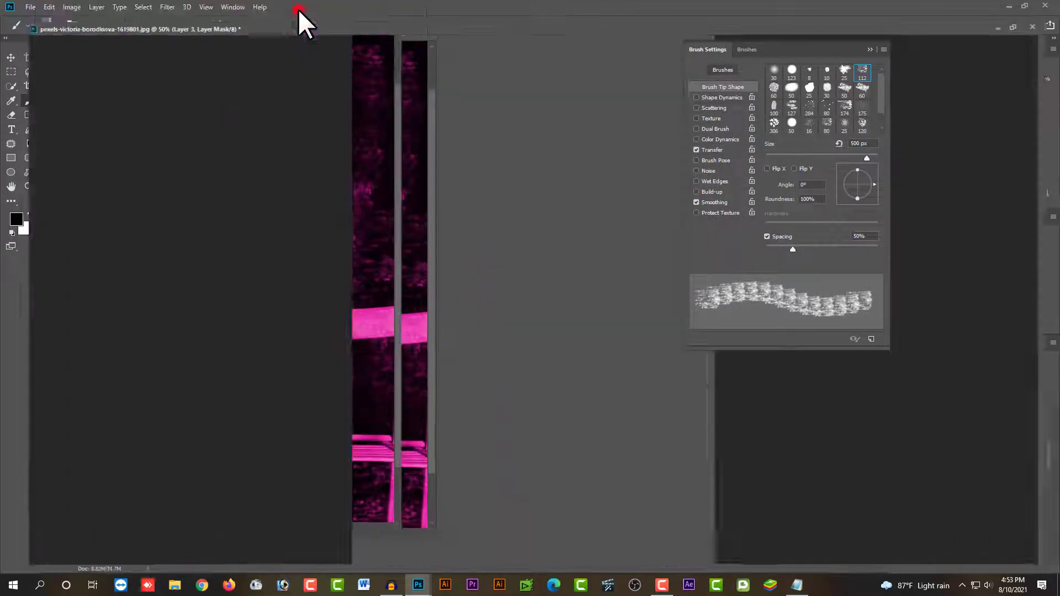
drag(299, 1, 297, 9)
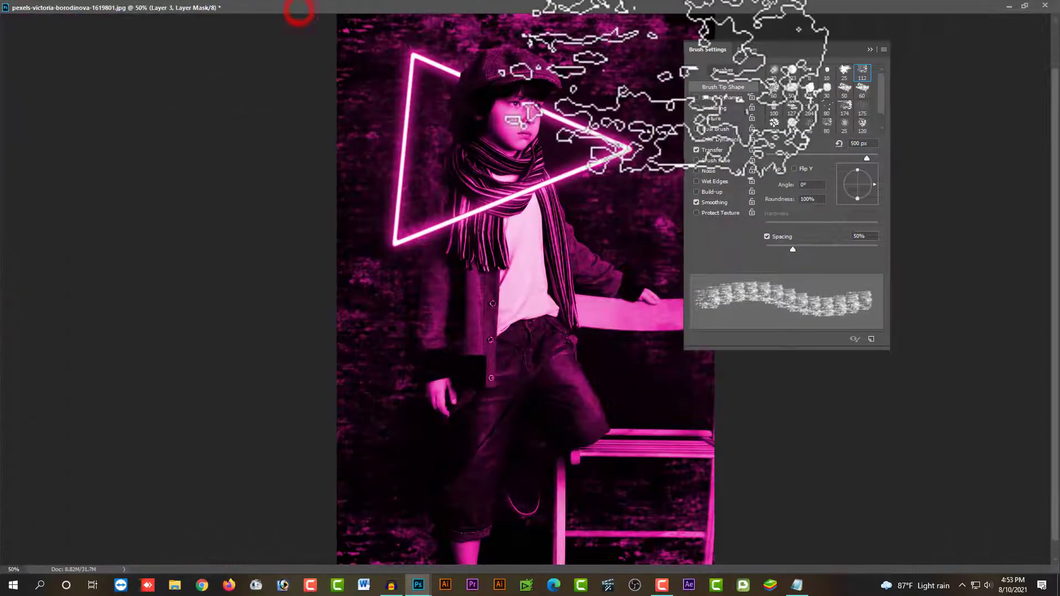
double_click(585, 14)
mouse_move(296, 11)
mouse_down()
mouse_move(419, 46)
mouse_move(470, 37)
mouse_up()
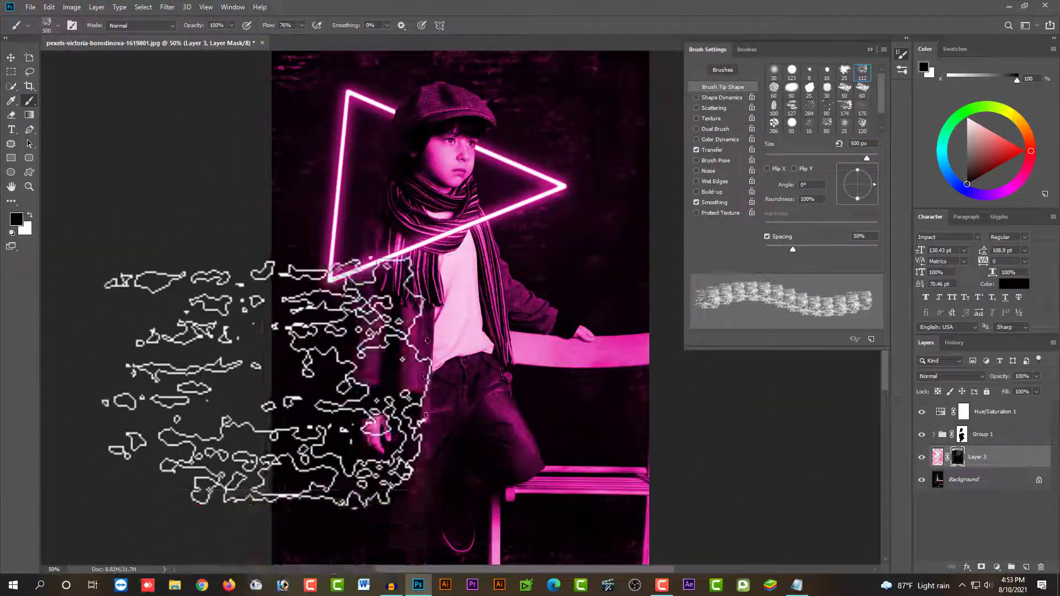
click(995, 413)
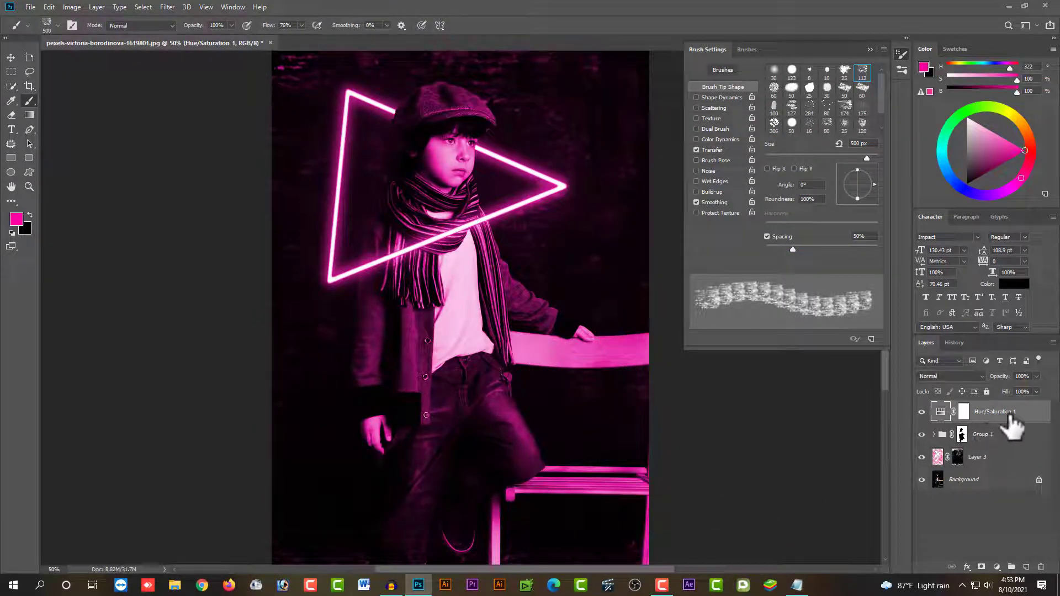
Step: Lower the Hue/Saturation 1 hue slider to push the pink tint toward violet
double_click(940, 413)
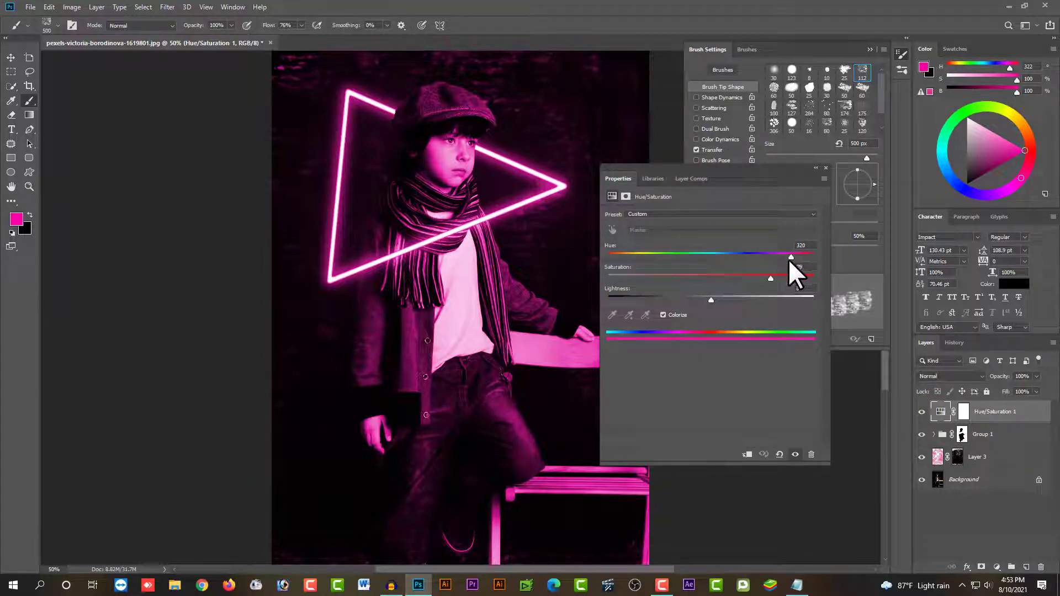
mouse_move(790, 257)
mouse_down()
mouse_move(615, 263)
mouse_move(780, 257)
mouse_up()
click(825, 168)
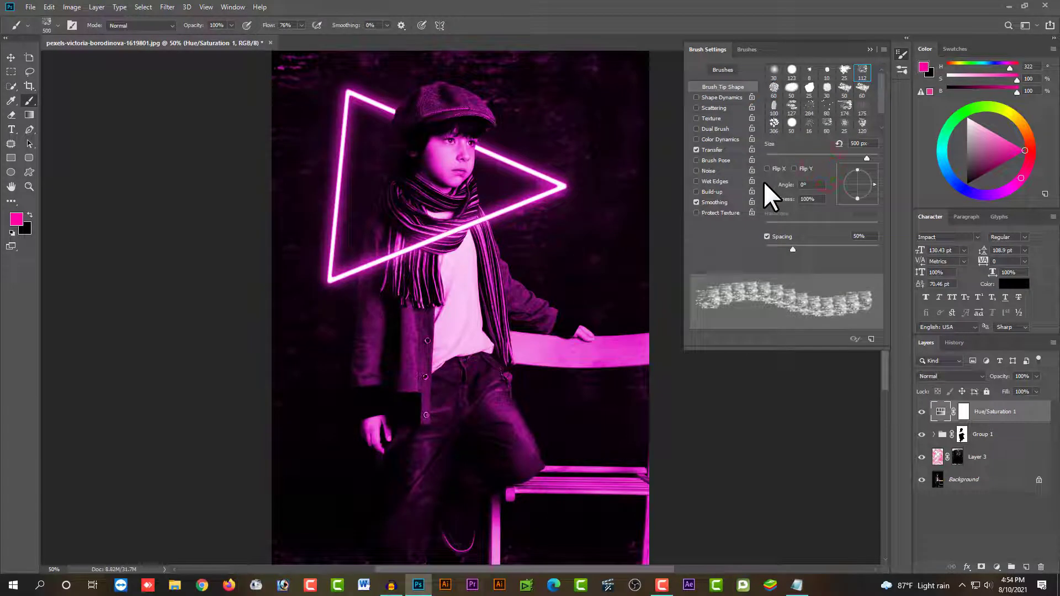